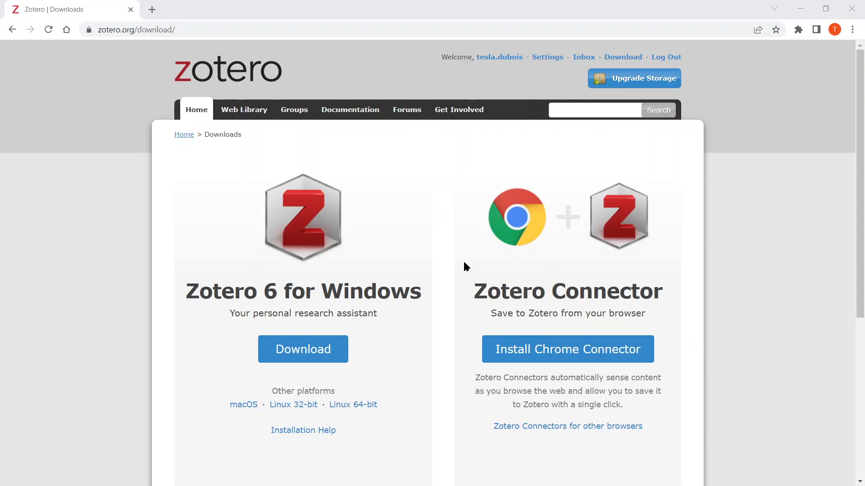
- Look over the Zotero commands in Word, the Chrome extensions and the libraries listed in the Zotero desktop app
click(801, 11)
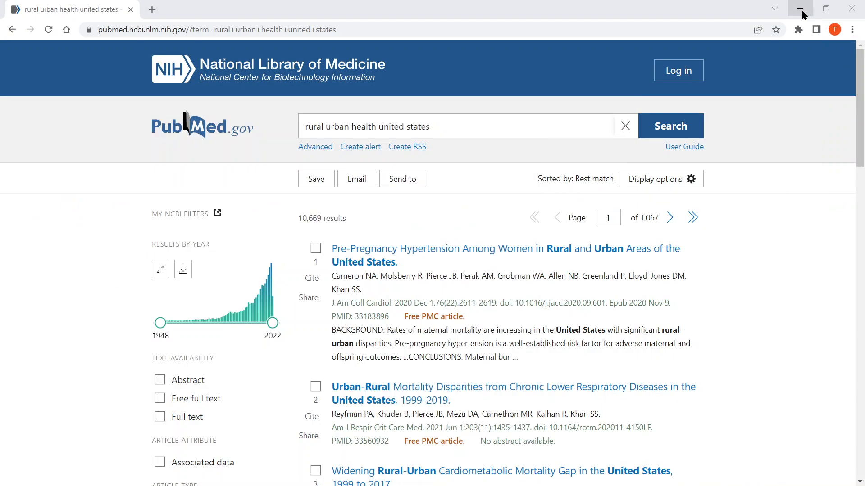
click(800, 9)
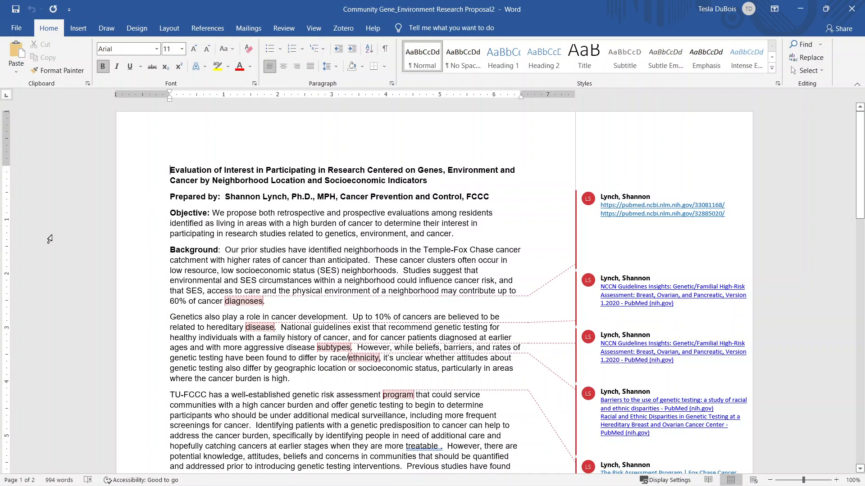
click(342, 29)
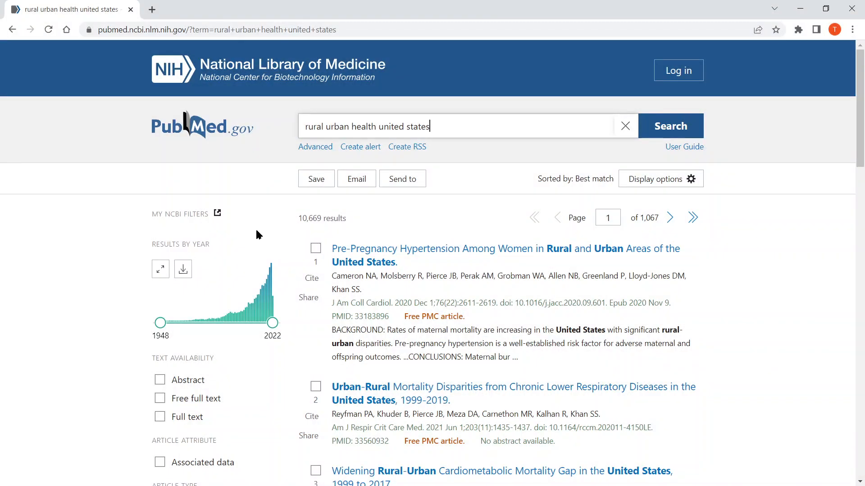
click(798, 30)
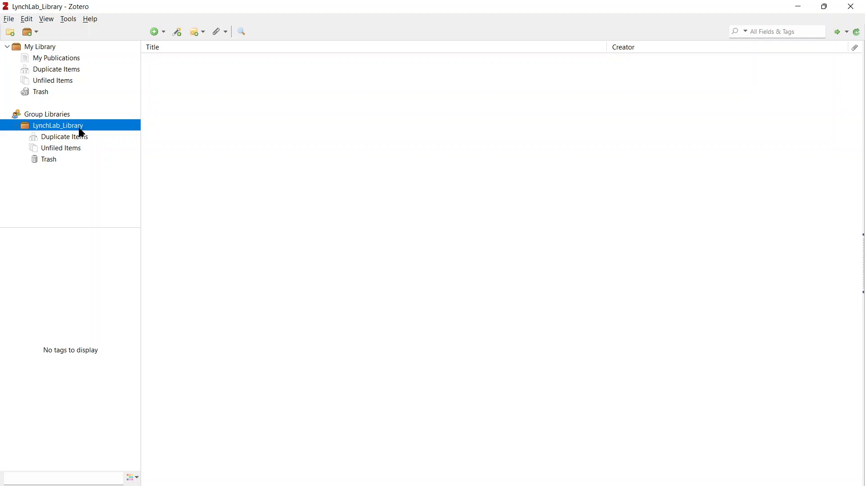
click(46, 51)
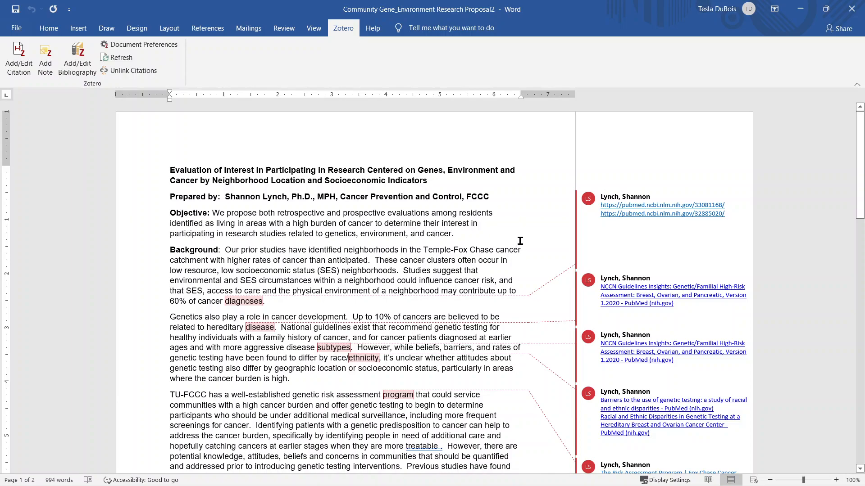
- In the Word proposal, open the NCCN Guidelines Insights hyperlink from the comment on "disease" and maximize the browser window
click(662, 232)
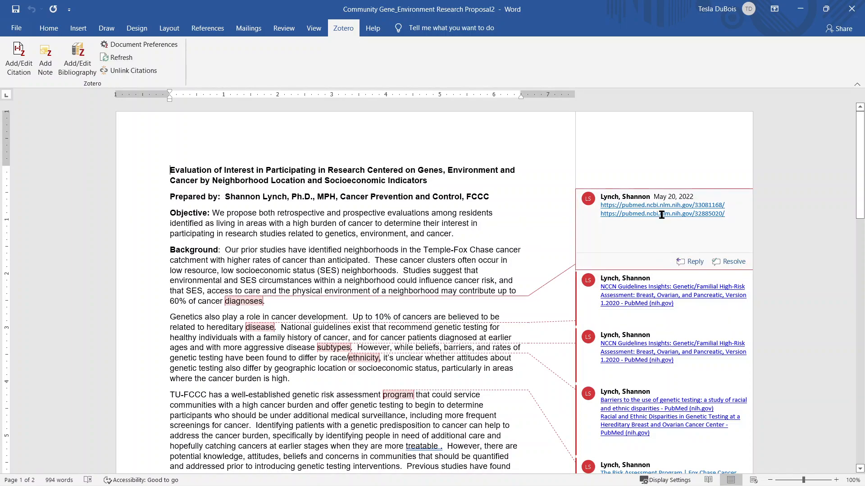
click(657, 292)
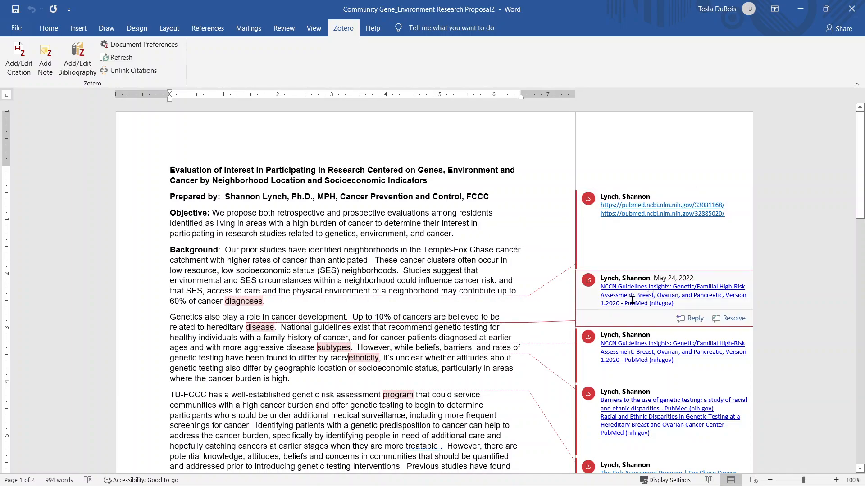
click(273, 297)
right_click(636, 294)
click(628, 293)
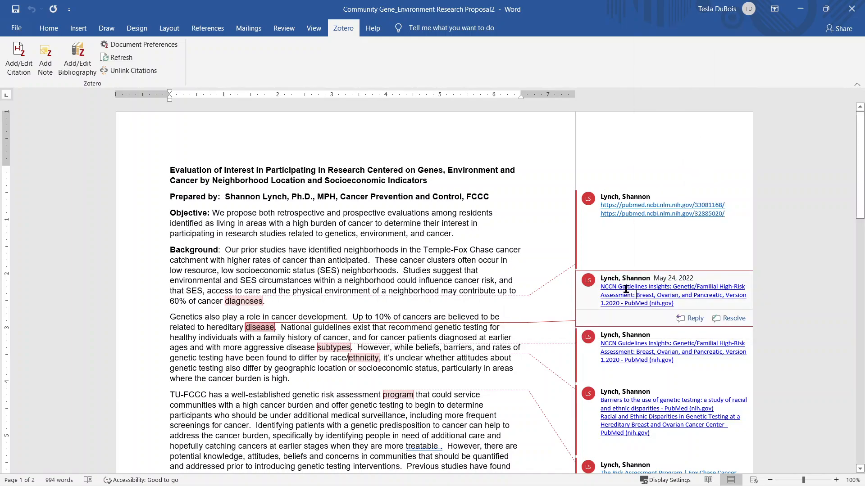
right_click(627, 293)
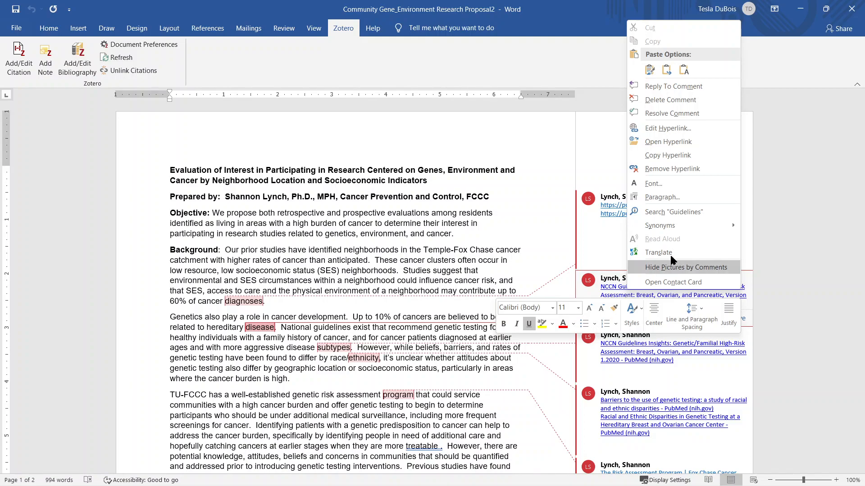
click(680, 142)
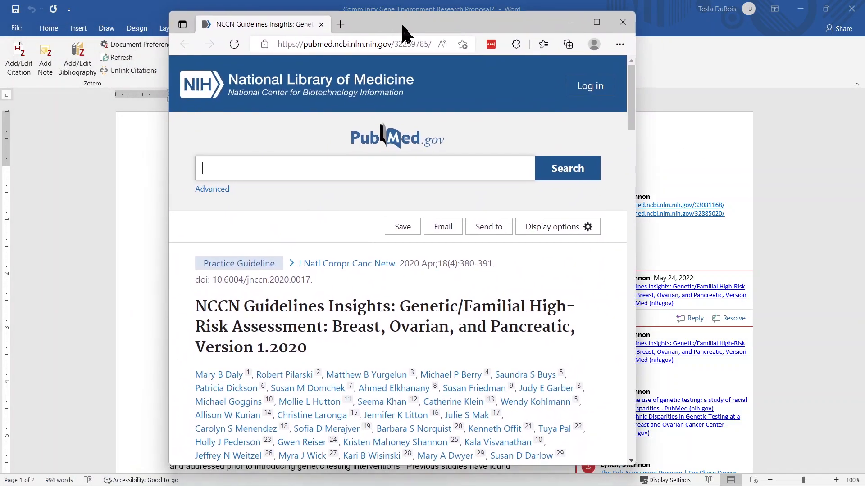
click(603, 18)
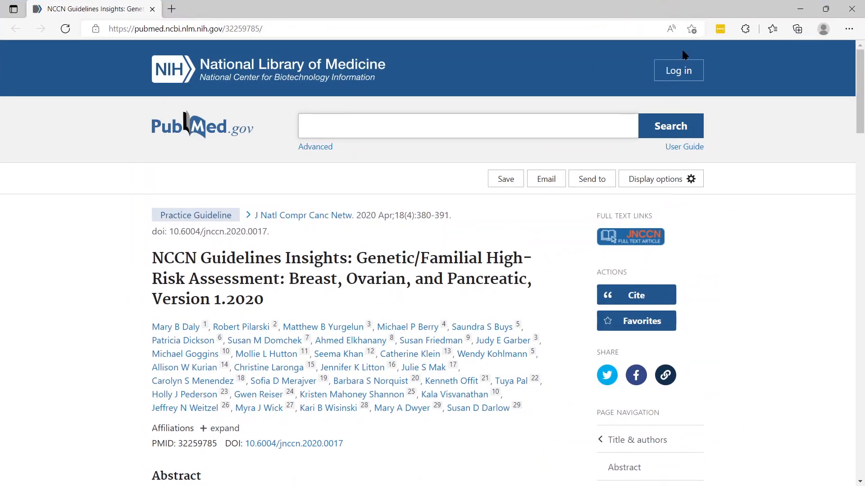
scroll(121, 238, down, 2)
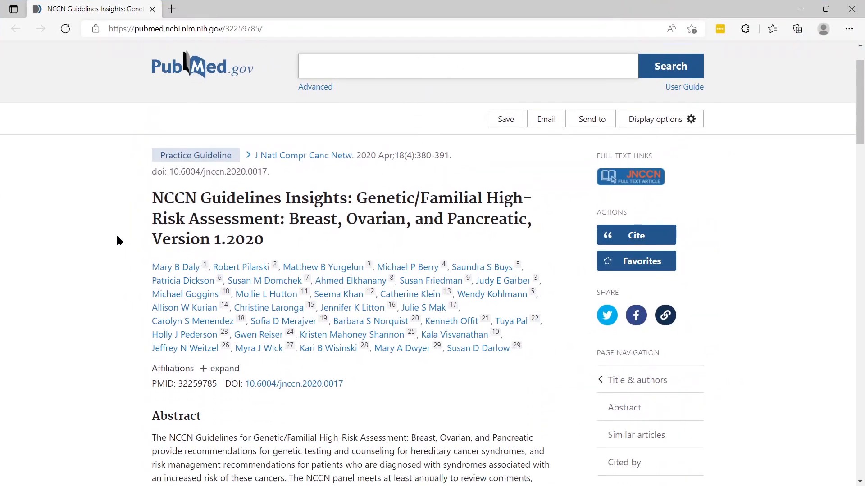
scroll(120, 239, up, 2)
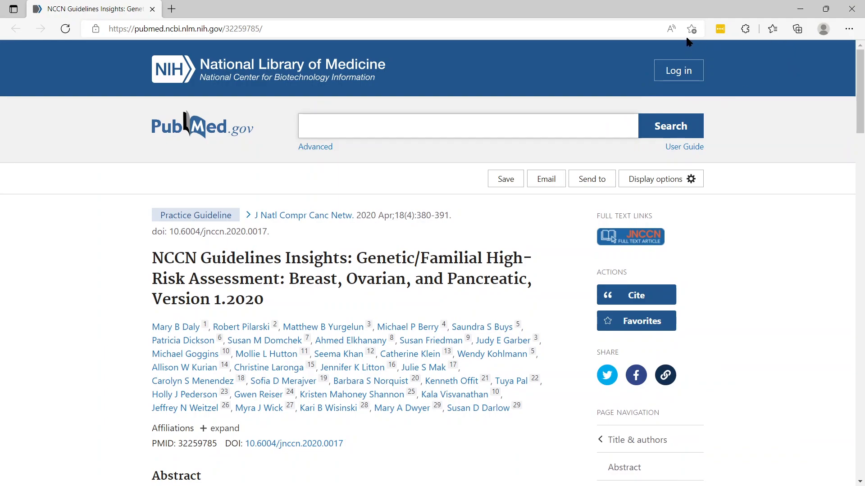
- Check Edge for the Zotero extension, then copy the PubMed article's address and load it in a new Chrome tab
click(744, 30)
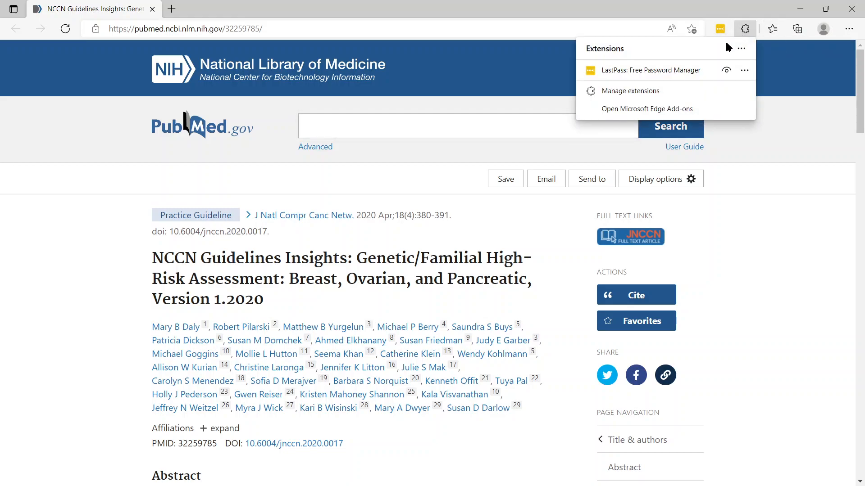
click(654, 68)
click(395, 26)
key(ctrl+c)
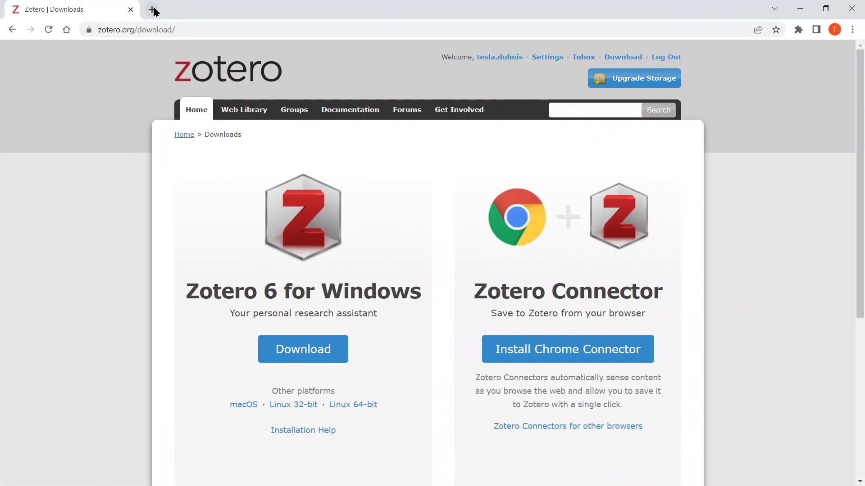
click(152, 9)
key(ctrl+v)
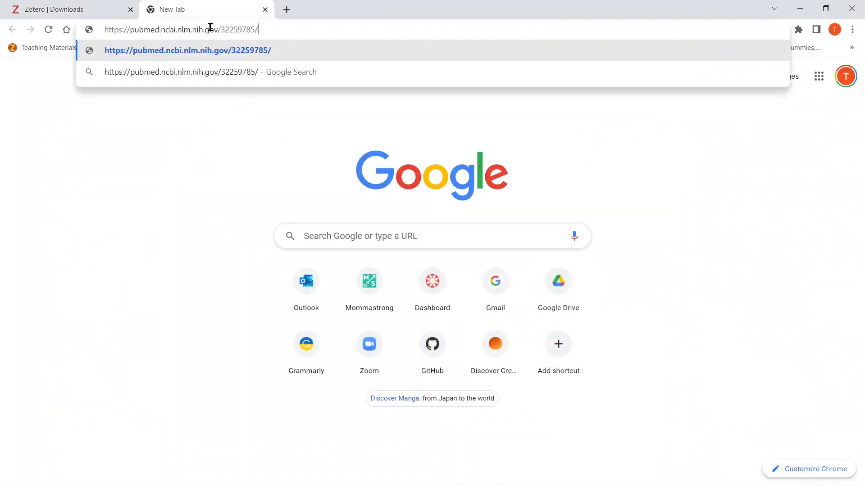
key(Return)
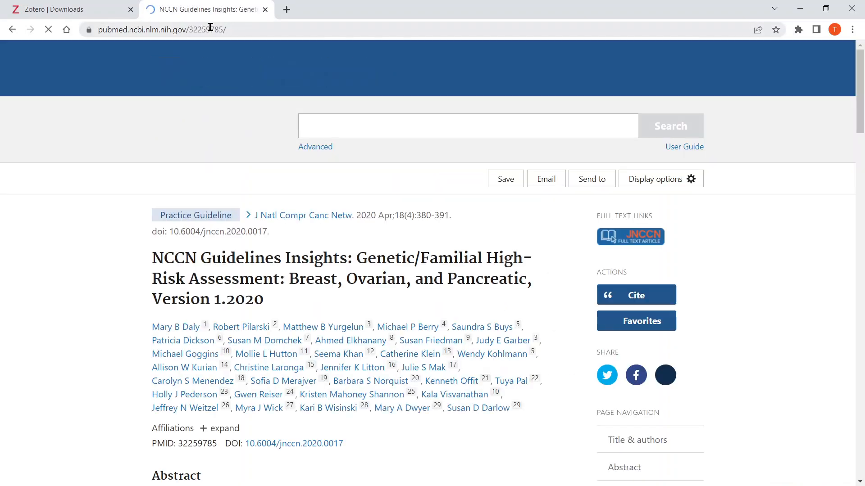
scroll(139, 198, down, 2)
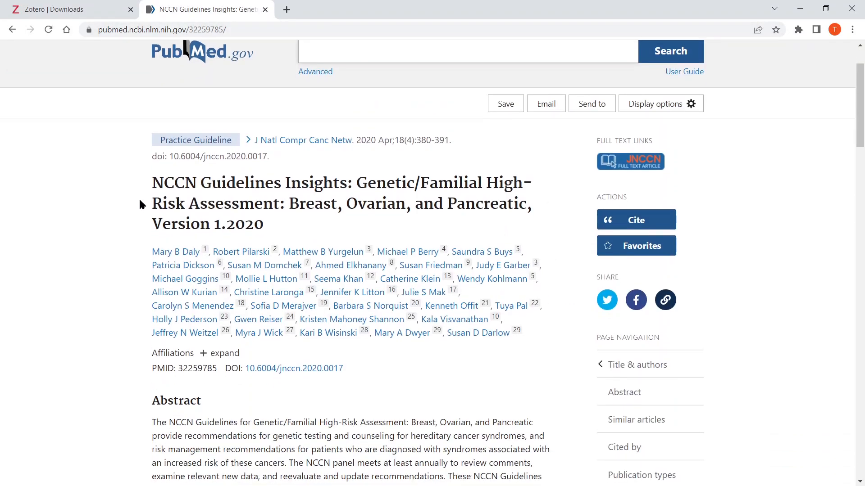
- Save the NCCN Guidelines article with Zotero Connector, choosing LynchLab_Library as the destination
click(798, 29)
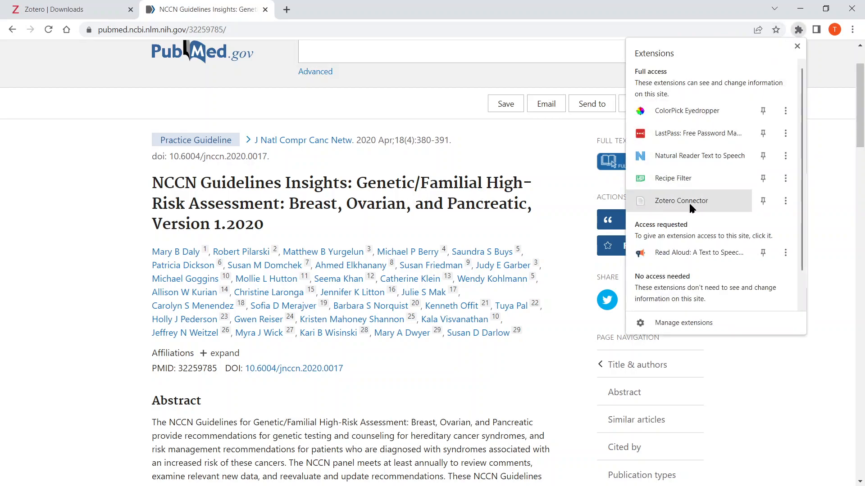
click(678, 207)
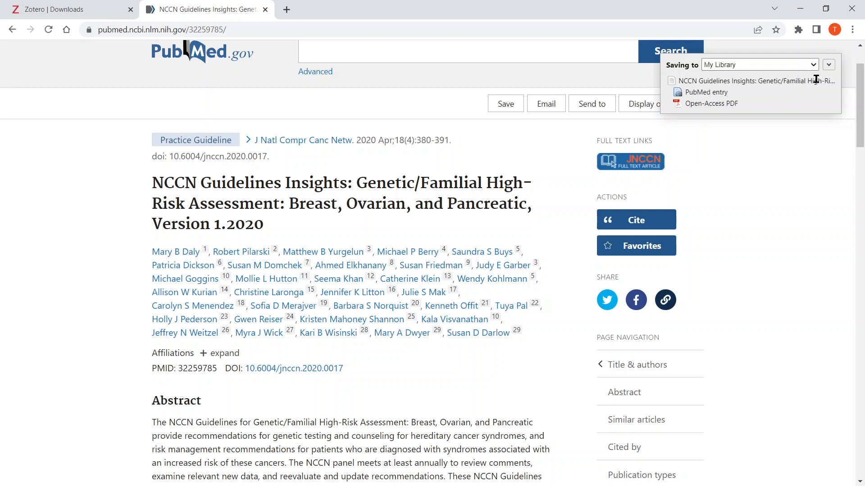
click(828, 65)
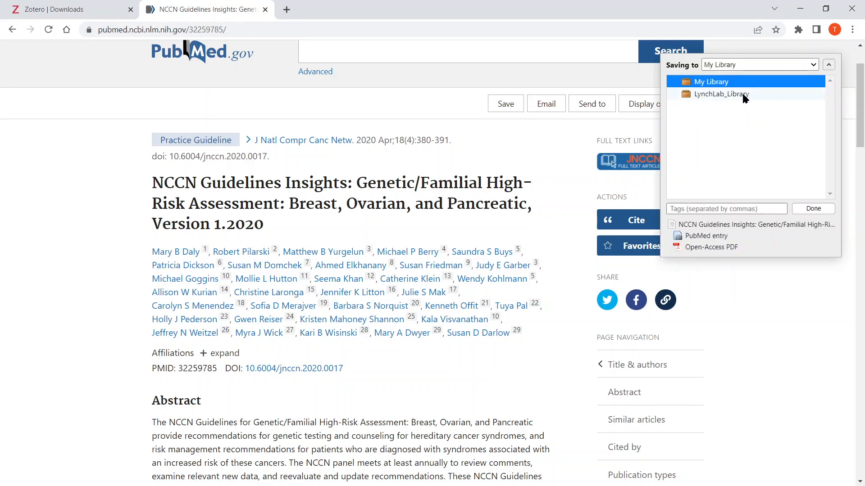
click(828, 64)
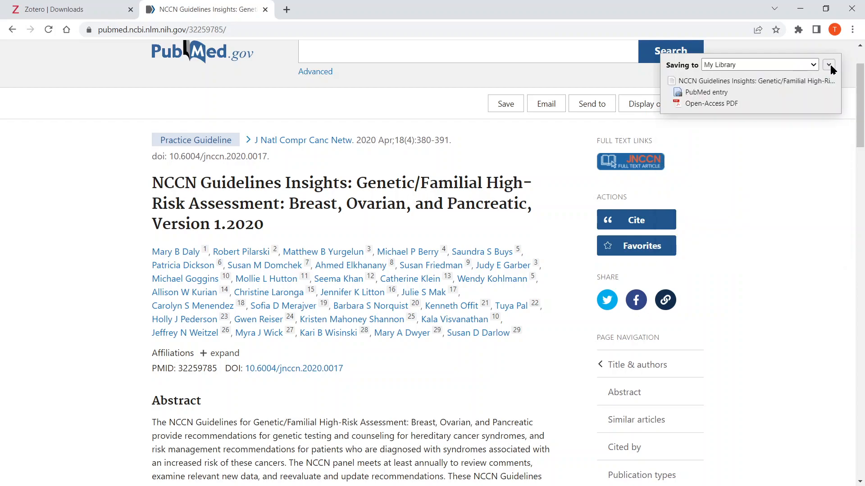
click(829, 65)
click(747, 93)
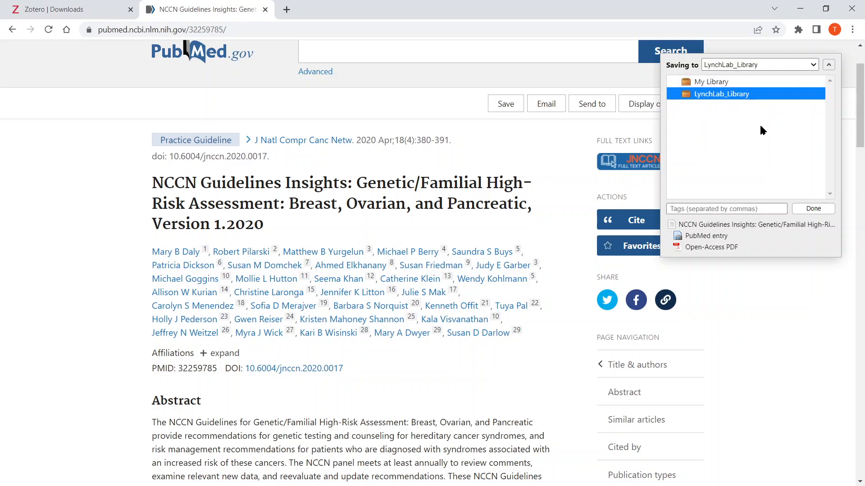
click(815, 209)
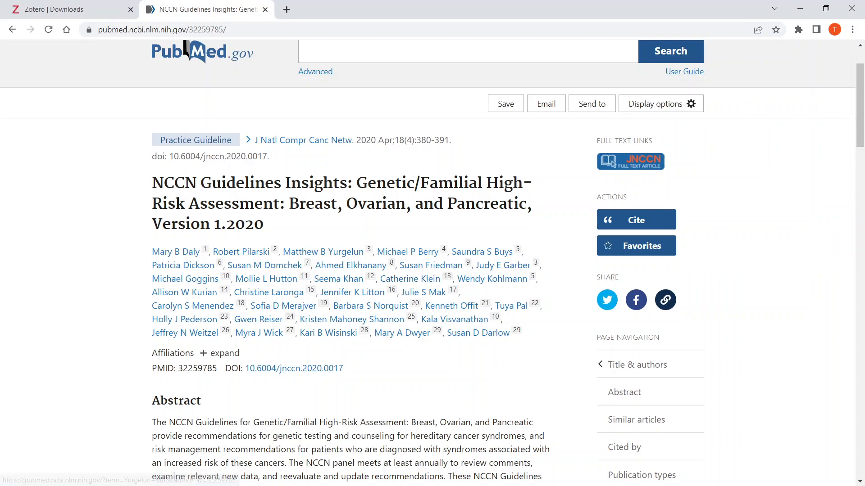
- Switch to Zotero and open the saved NCCN Guidelines article's PDF from LynchLab_Library for reading
key(alt+Tab)
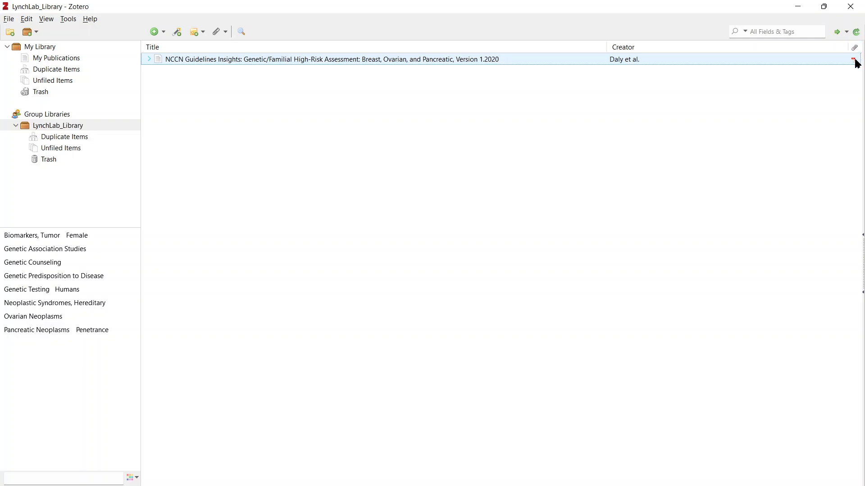
double_click(435, 60)
scroll(362, 272, down, 5)
scroll(375, 276, up, 1)
scroll(375, 276, up, 4)
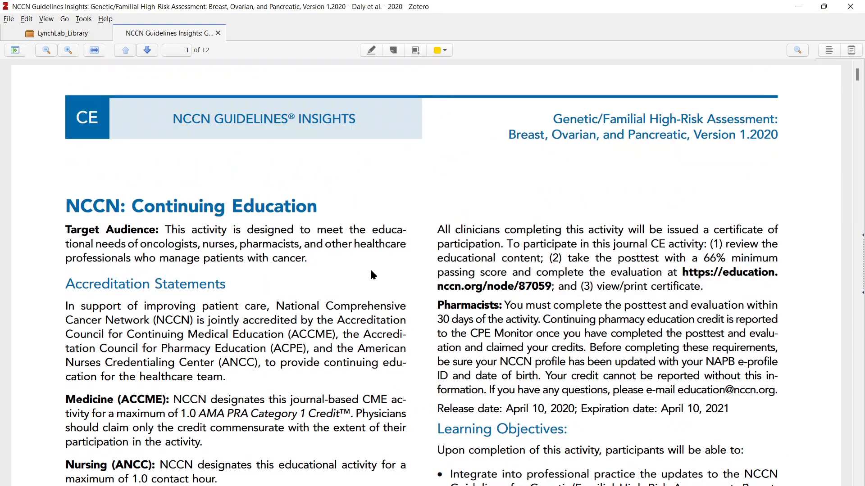
- Highlight the opening lines of the Target Audience paragraph in yellow and add the comment "here is something about this"
click(371, 51)
drag(66, 231, 305, 247)
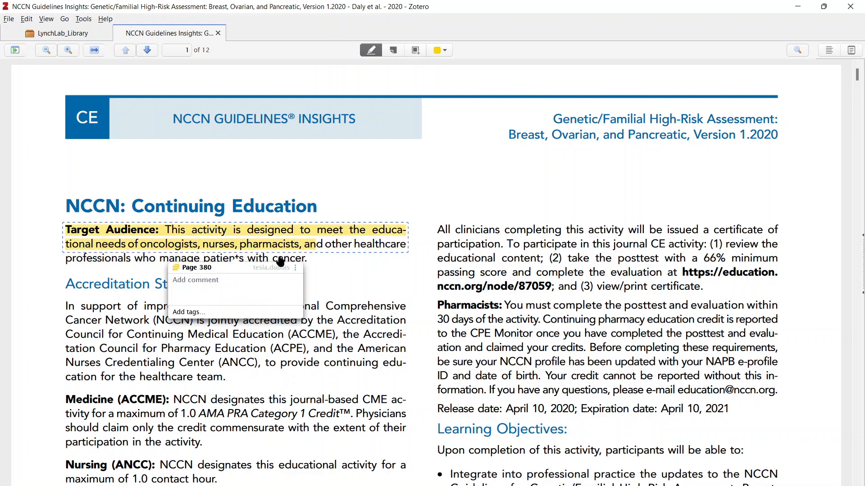
text(here is something about this)
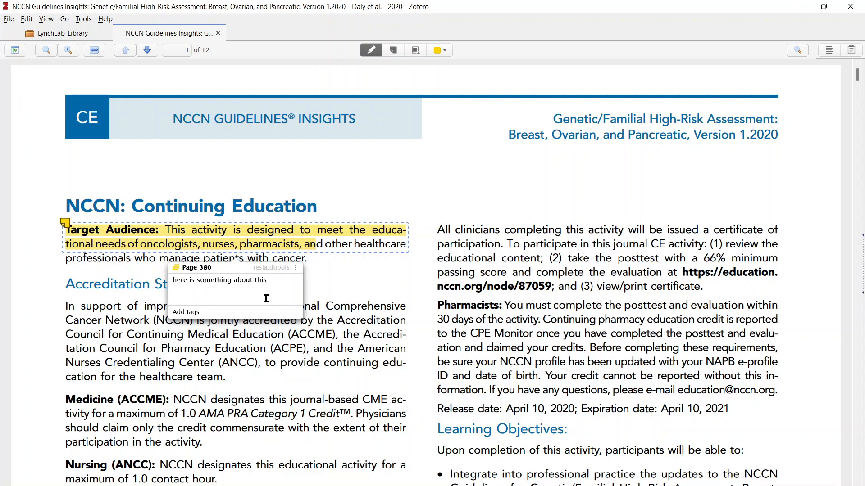
click(339, 284)
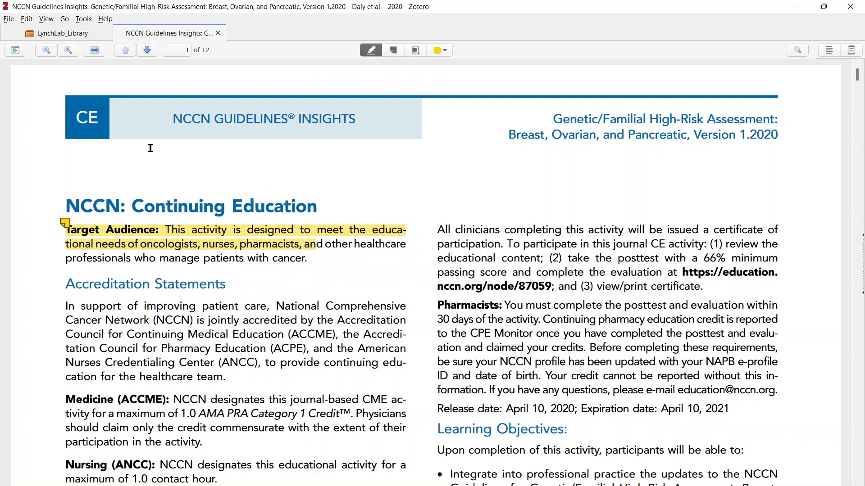
- Return to LynchLab_Library, add a blank child note to the NCCN Guidelines item and expand its attachments
click(62, 40)
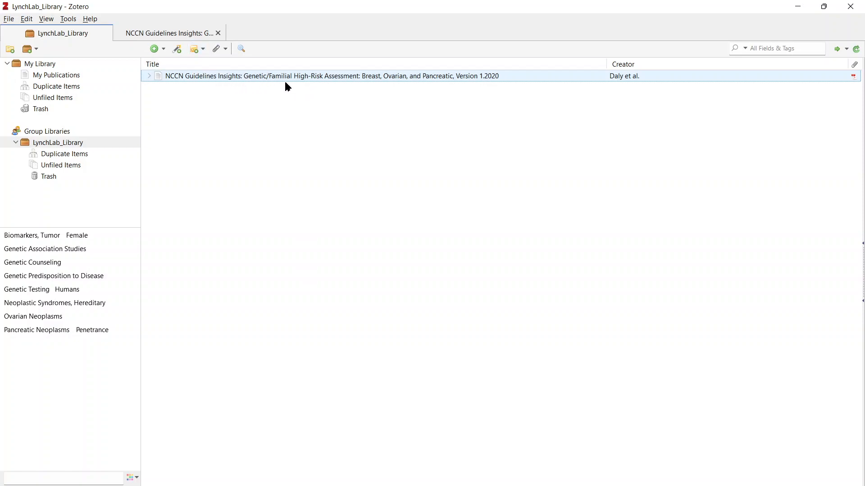
click(192, 51)
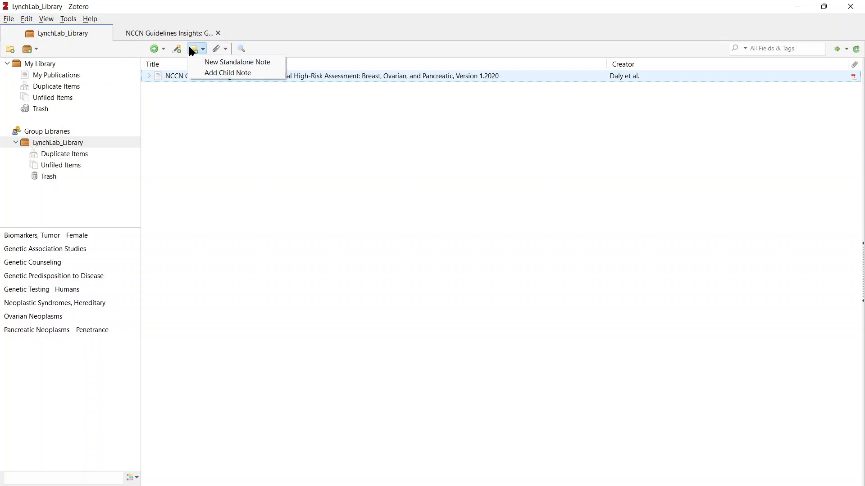
click(211, 73)
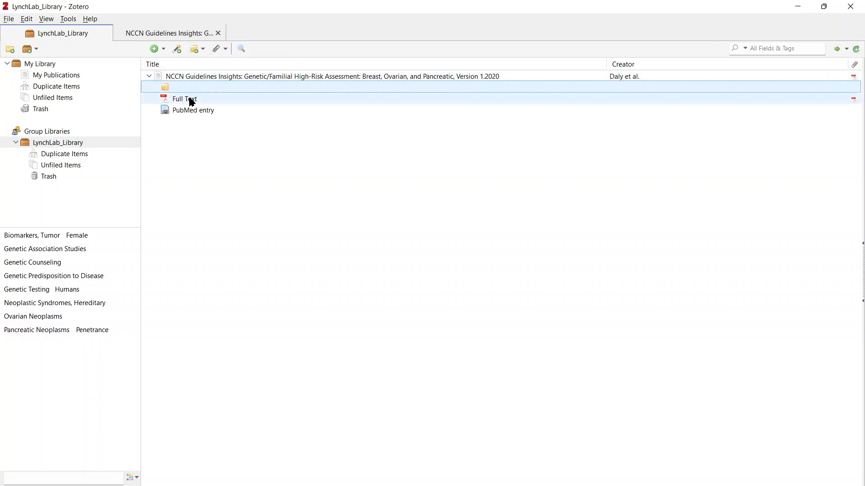
click(148, 77)
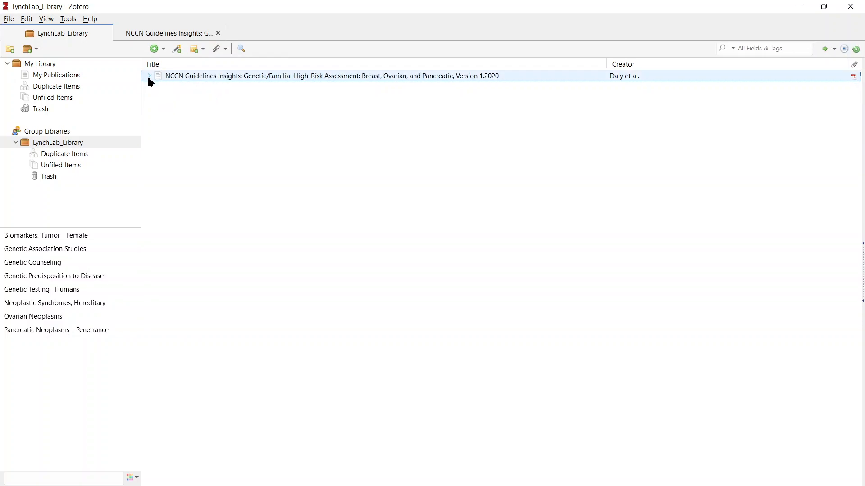
click(149, 77)
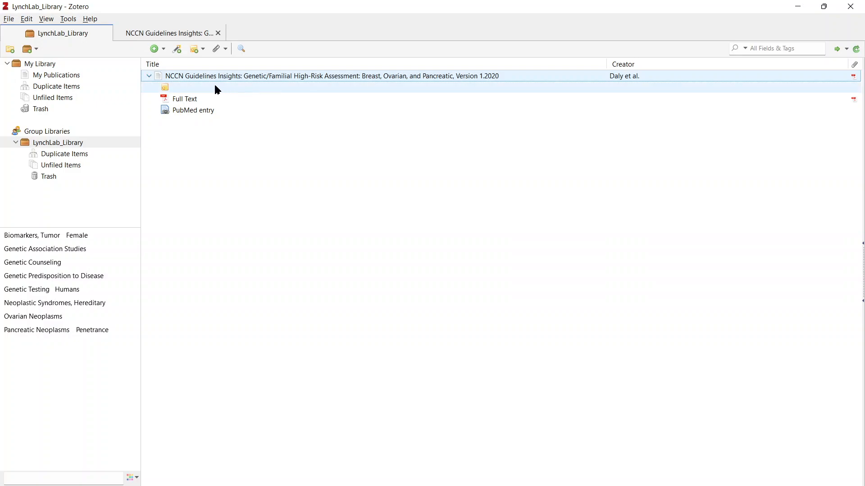
click(213, 109)
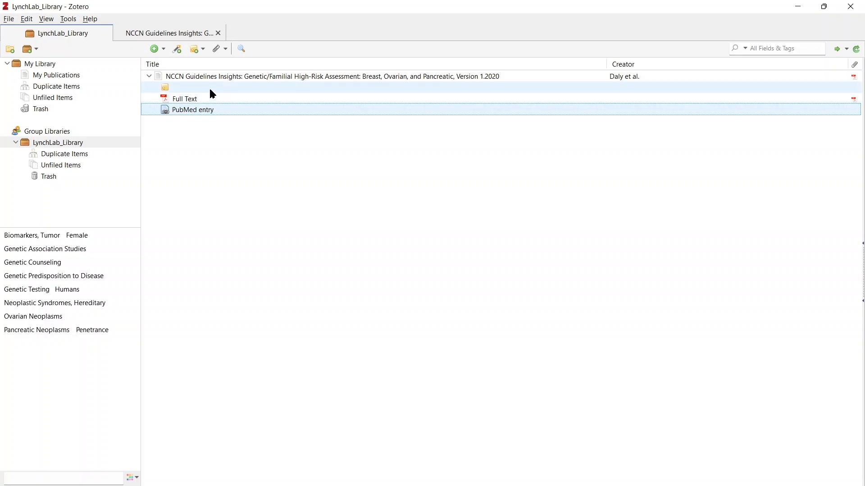
- Open the blank child note under the NCCN Guidelines item, enter "Summary of this article" and close the note
click(180, 88)
double_click(167, 89)
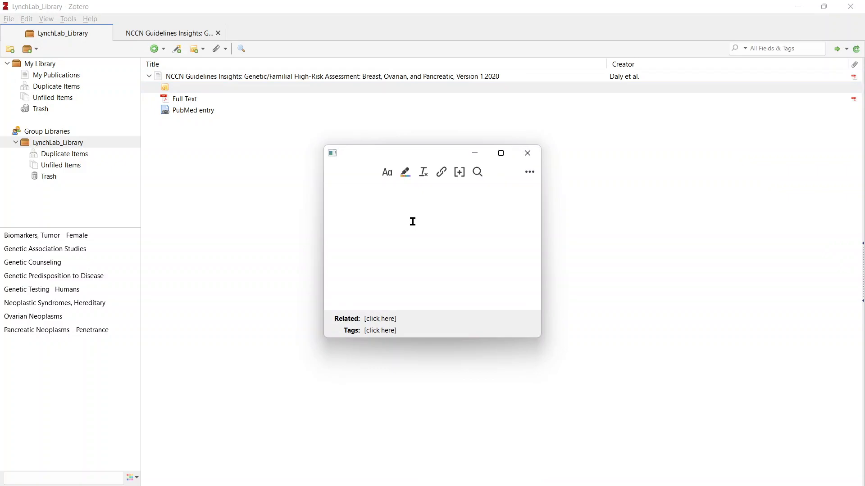
text(Summary of this article)
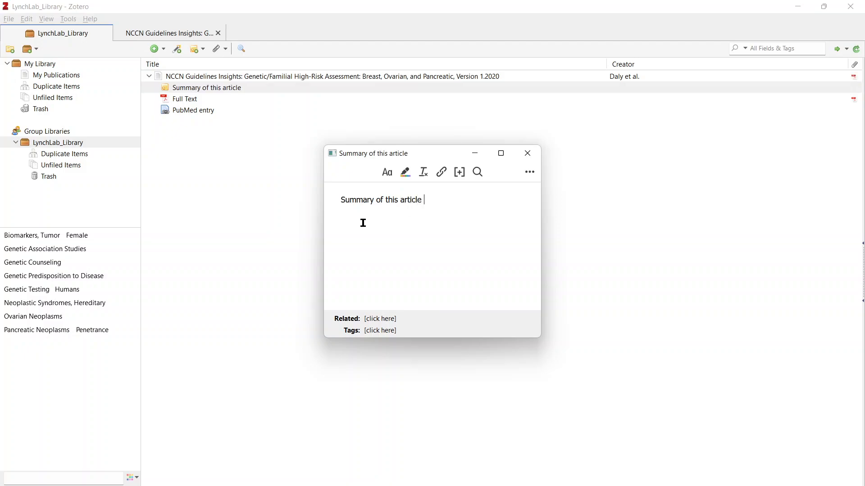
click(261, 216)
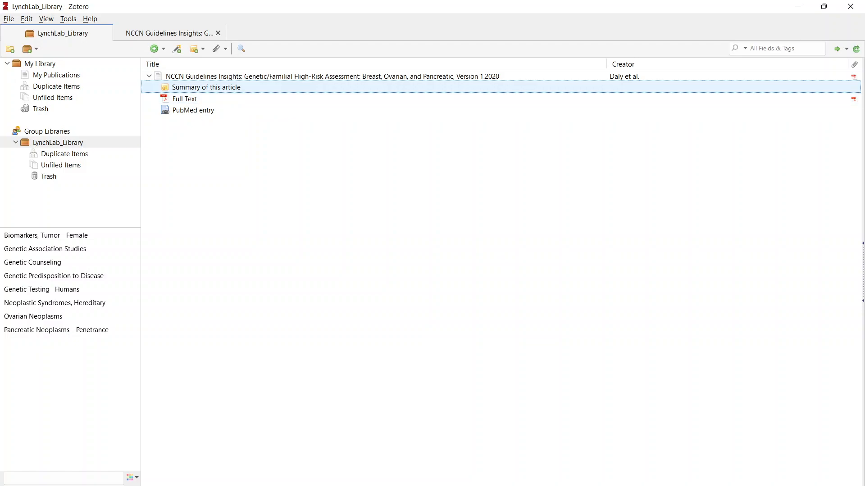
key(alt+Tab)
click(309, 76)
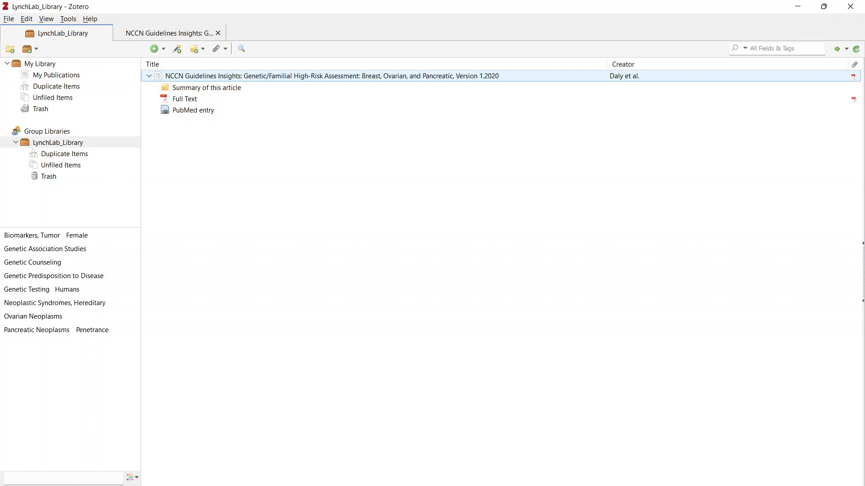
key(alt+Tab)
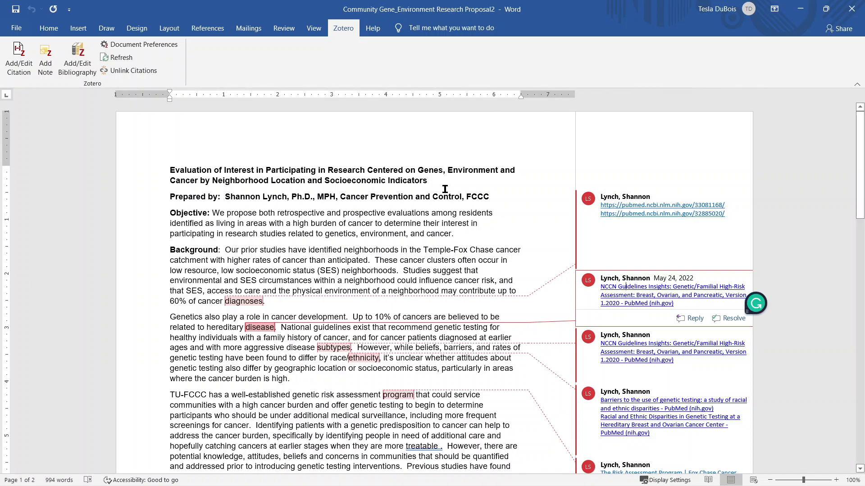
click(800, 11)
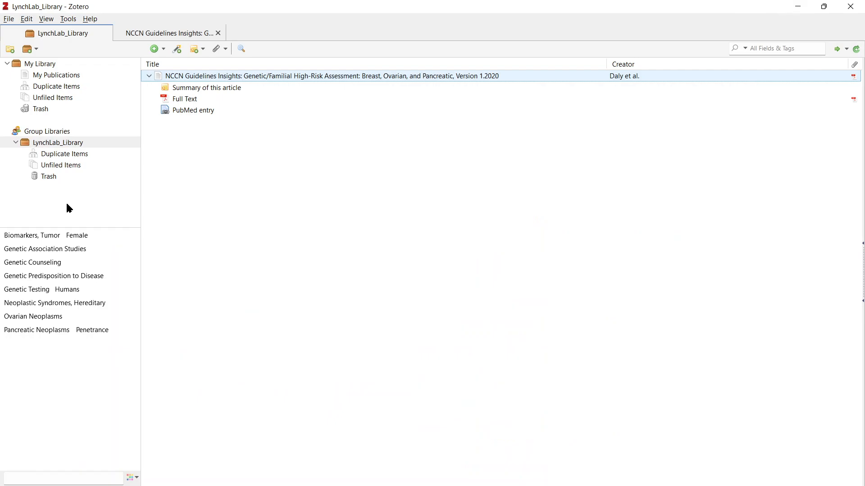
- Show My Library, enlarge the tag selector, filter by the "USED IN: Evaluation of Interest SL Requ..." tag and clear the filter
click(54, 67)
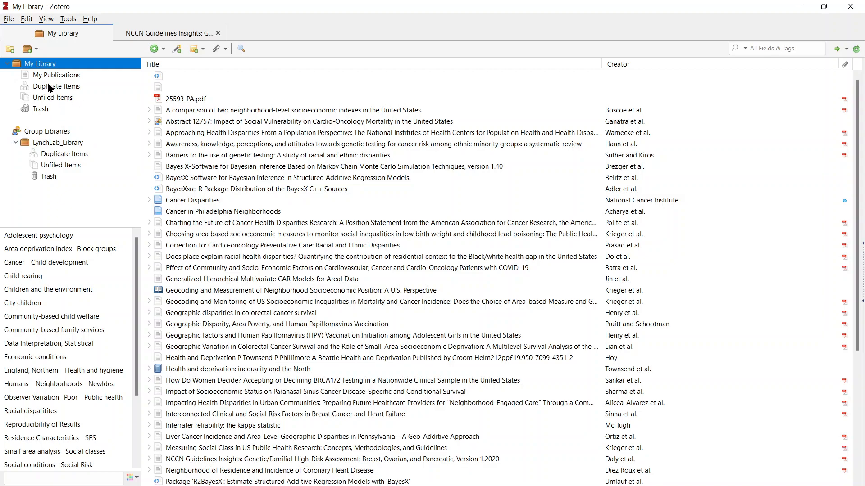
drag(116, 227, 117, 117)
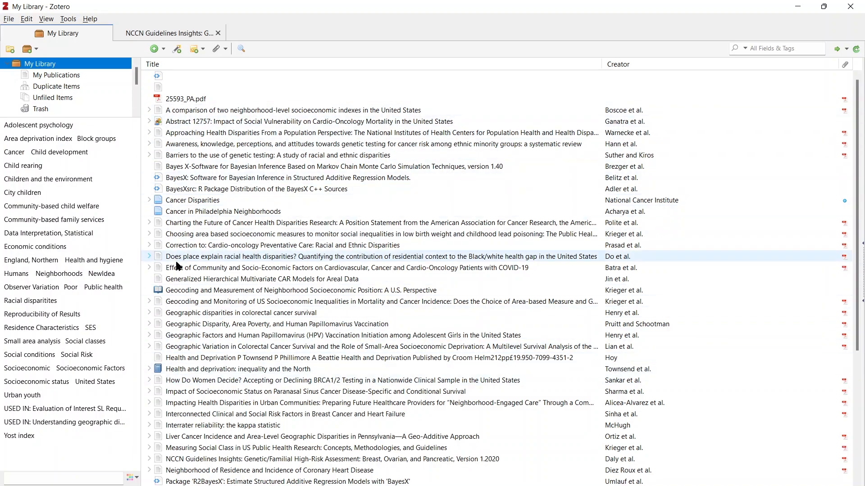
click(57, 409)
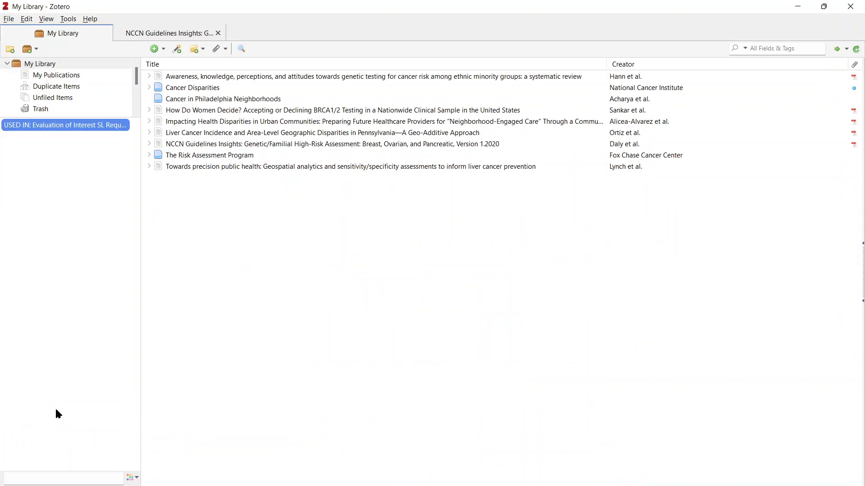
click(72, 128)
click(8, 64)
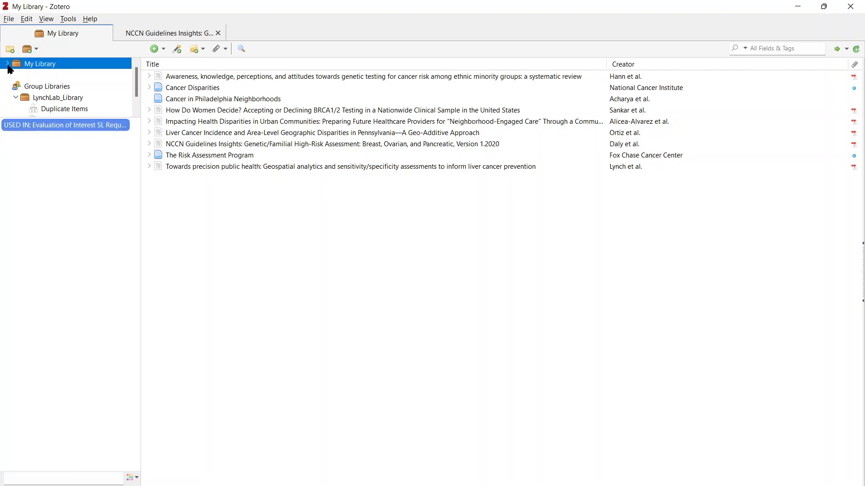
click(28, 128)
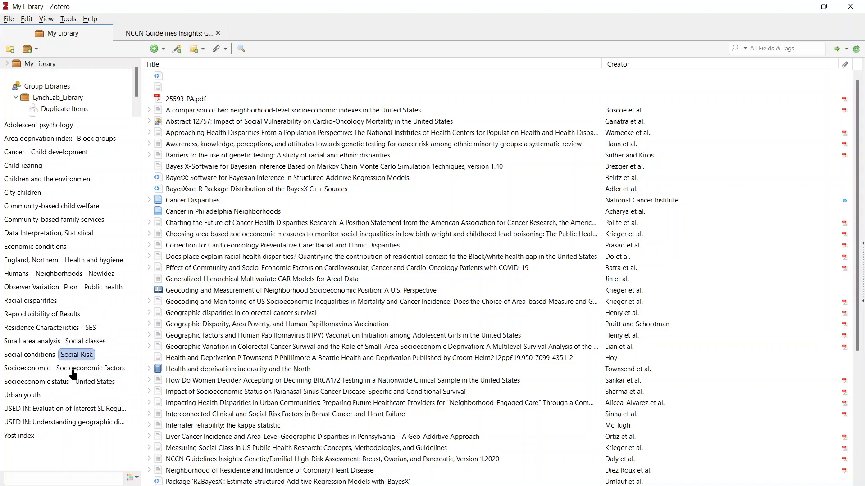
- Filter My Library by the "Yost index" tag, select one of the matching articles and clear the filter
click(20, 437)
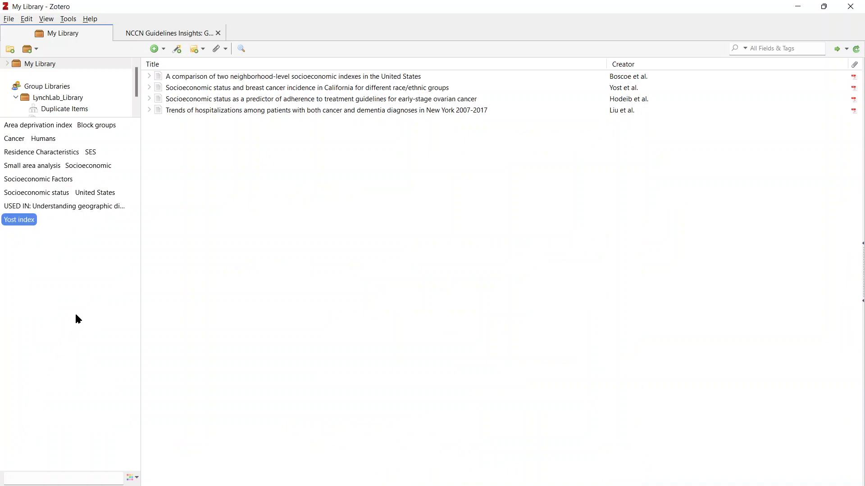
click(230, 100)
click(31, 225)
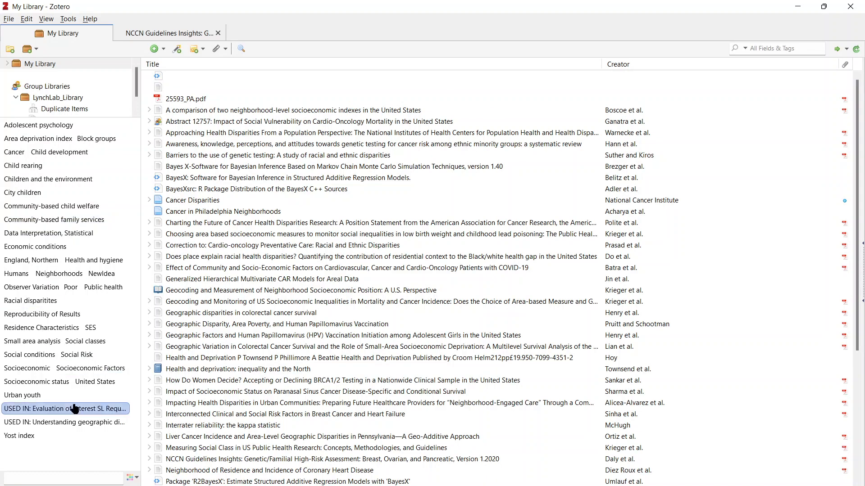
- Filter My Library by the "Socioeconomic status" tag to view its articles and clear the filter
click(53, 384)
click(36, 372)
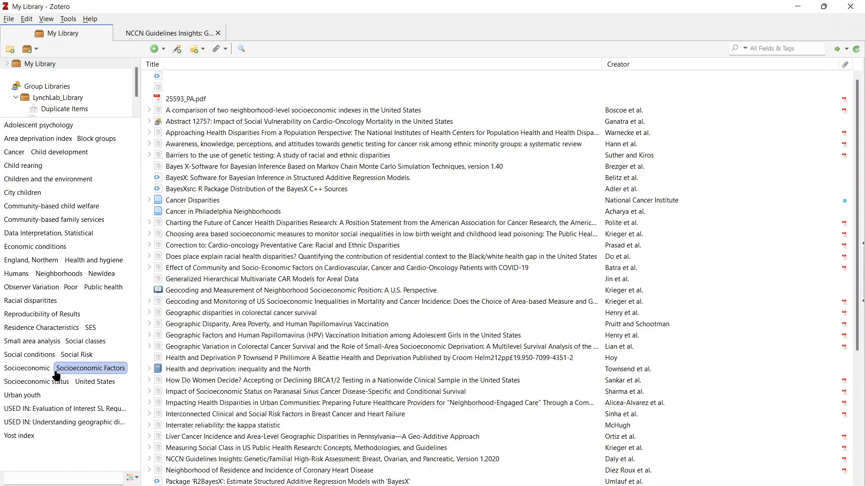
click(50, 383)
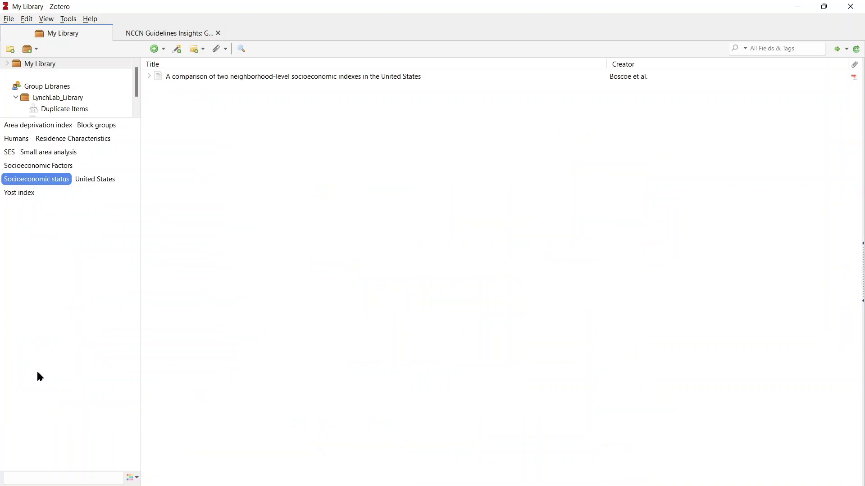
click(53, 184)
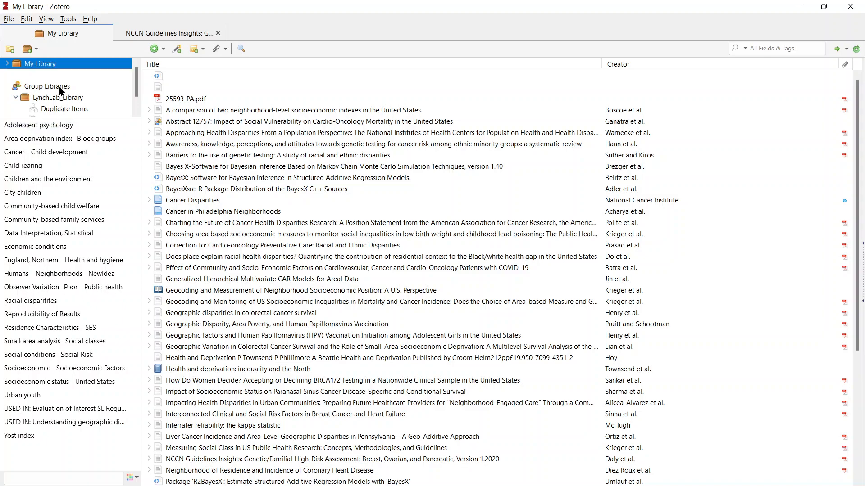
- Return to LynchLab_Library, enlarge the library list above the tags and look through the search scope options
click(61, 98)
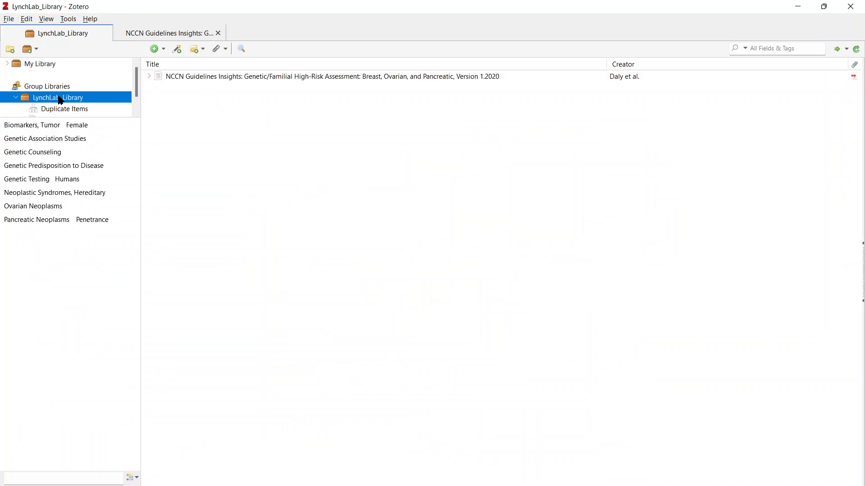
drag(66, 118, 67, 248)
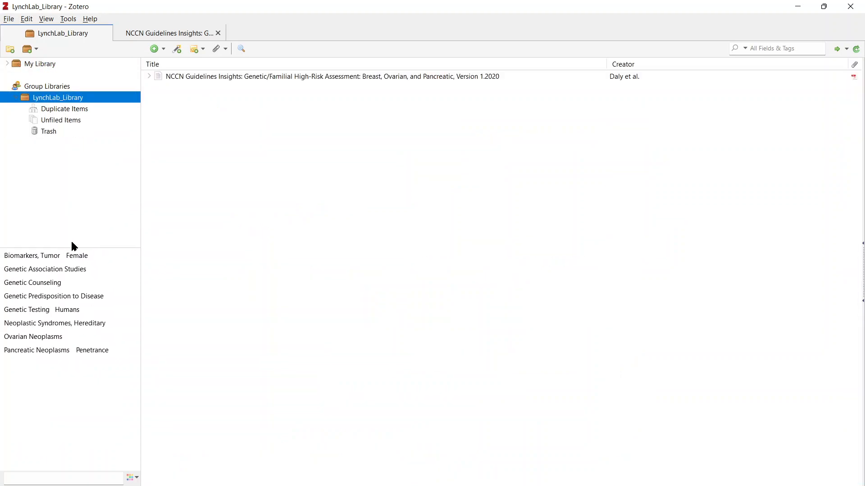
click(778, 50)
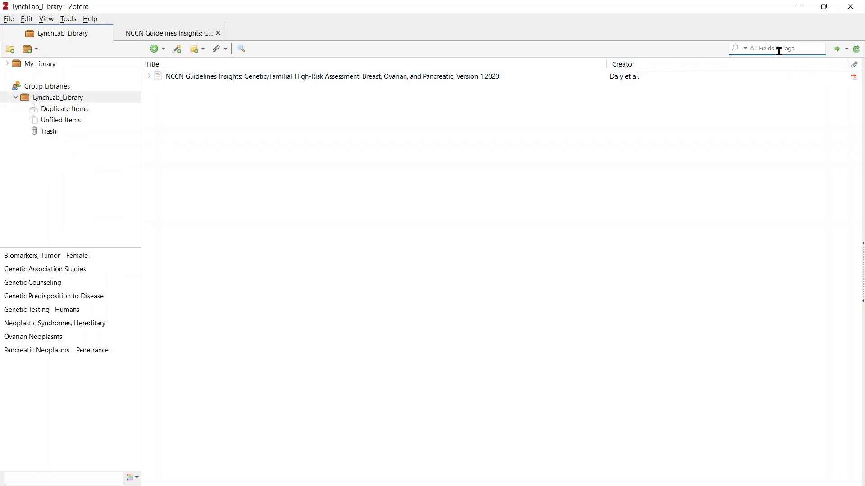
click(745, 49)
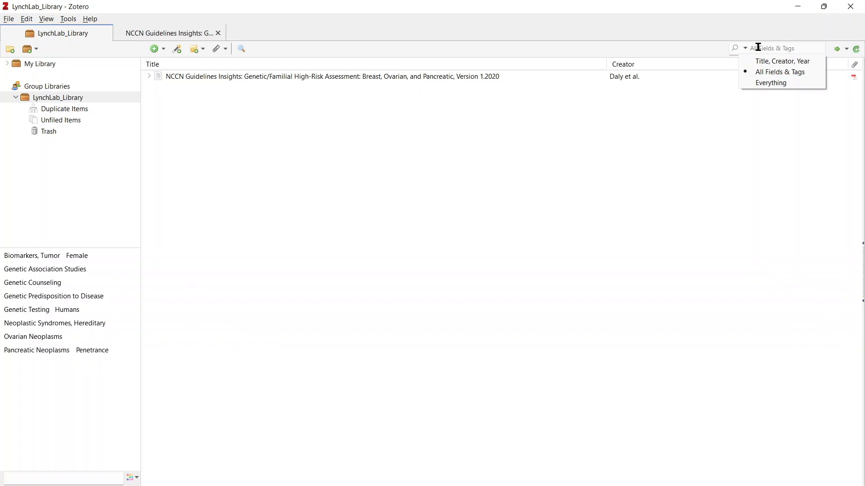
click(756, 48)
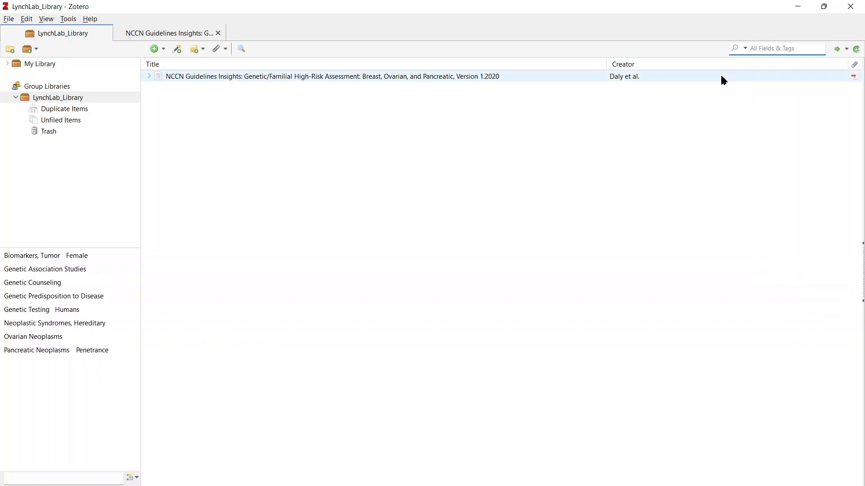
text(new tab)
key(BackSpace)
text(g)
key(BackSpace)
key(BackSpace)
key(BackSpace)
key(BackSpace)
key(BackSpace)
key(BackSpace)
key(BackSpace)
- Open the NCCN Guidelines article's PDF from LynchLab_Library, show its item details and review the metadata from item type to modification date
click(723, 80)
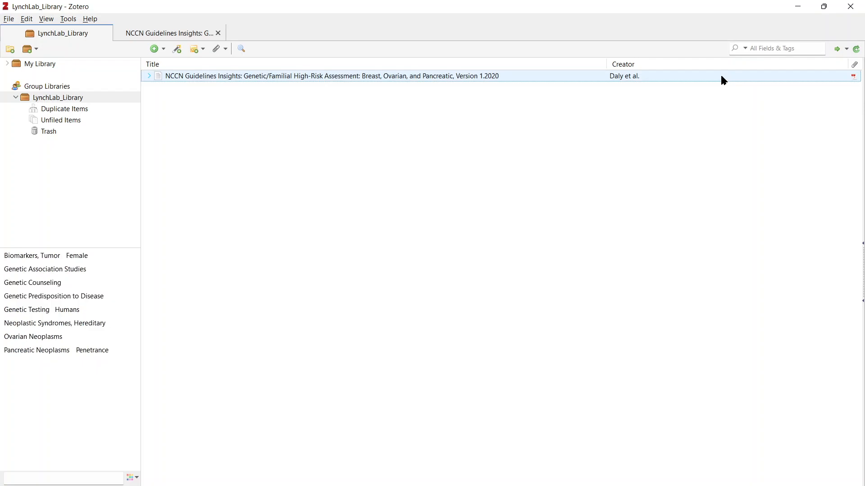
double_click(483, 76)
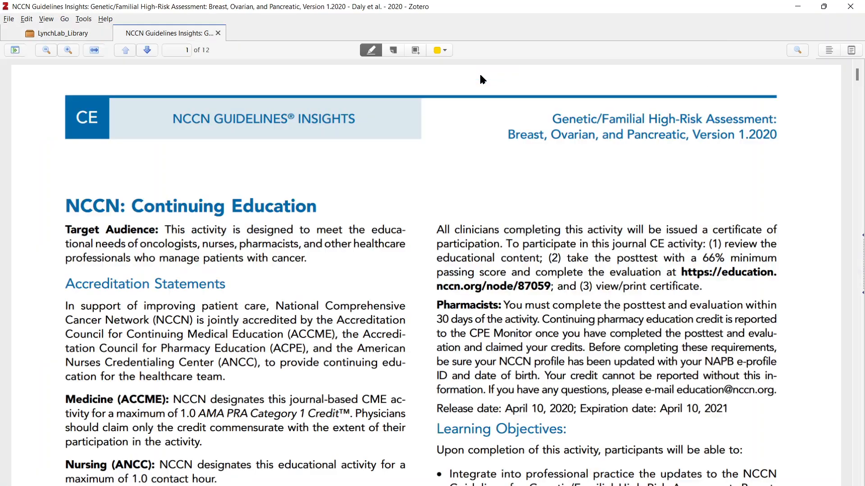
click(831, 52)
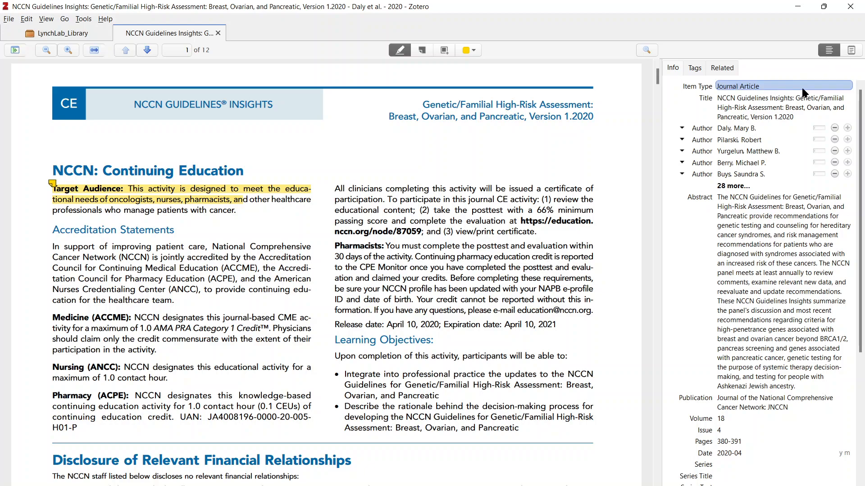
click(833, 293)
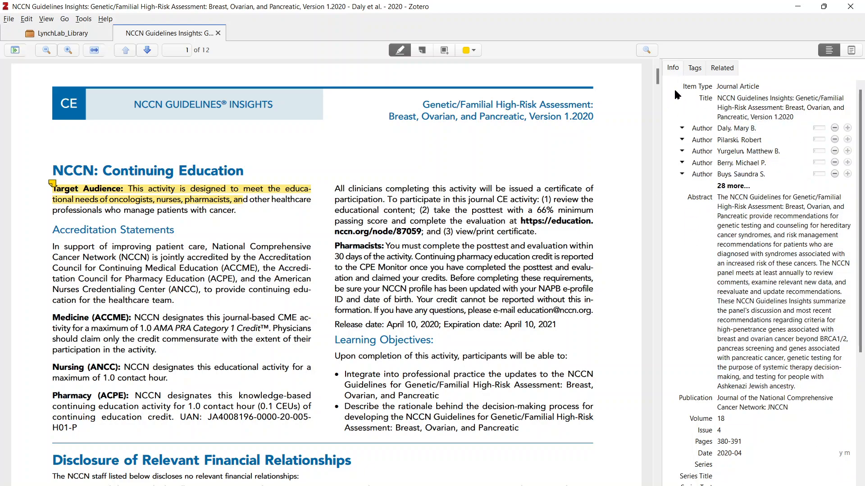
scroll(721, 189, down, 5)
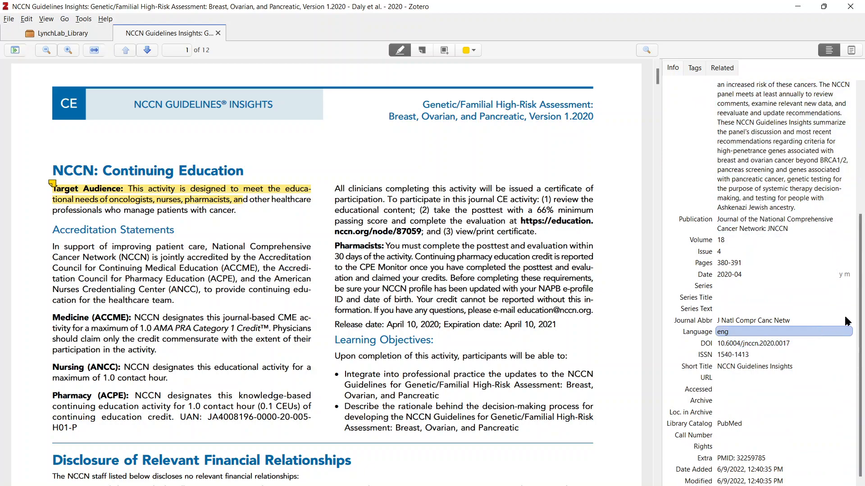
drag(860, 329, 849, 154)
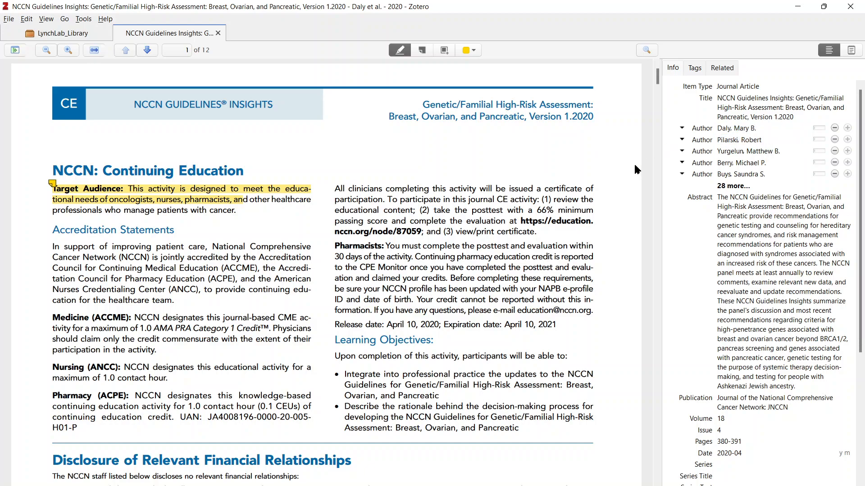
scroll(785, 194, down, 5)
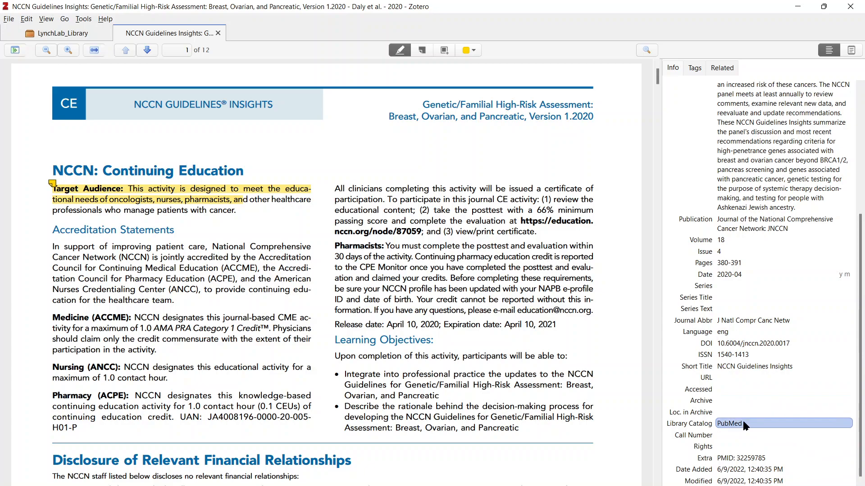
scroll(745, 355, up, 2)
scroll(745, 358, up, 4)
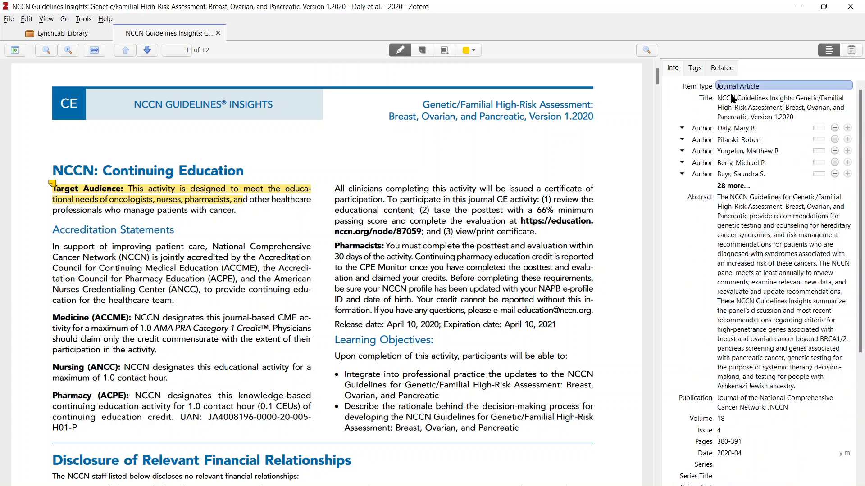
- Add the tag "NCCN" to the NCCN Guidelines article
click(694, 68)
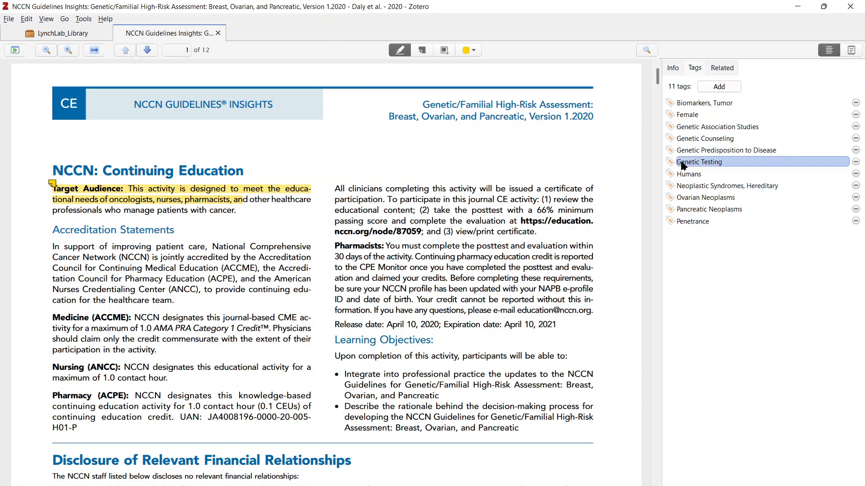
click(702, 86)
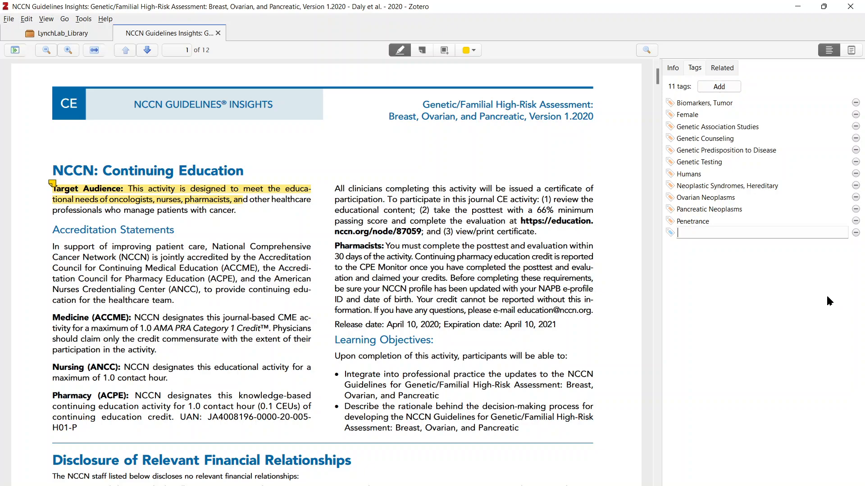
text(NCCN)
key(Return)
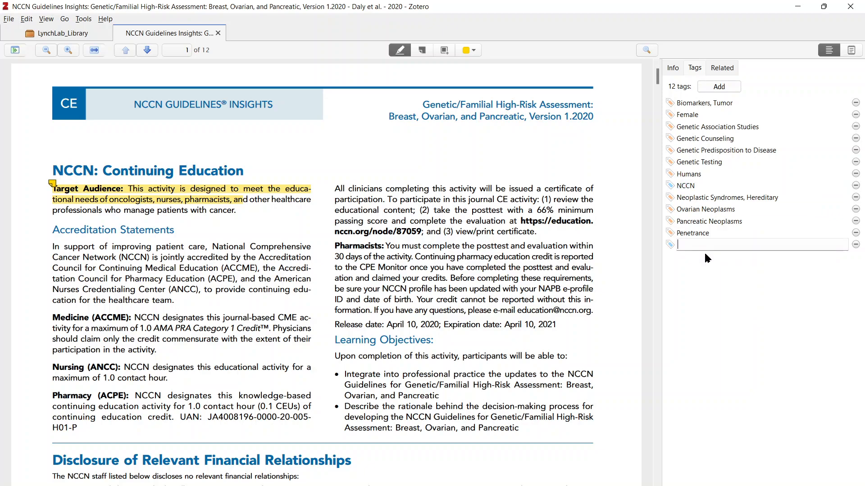
click(609, 309)
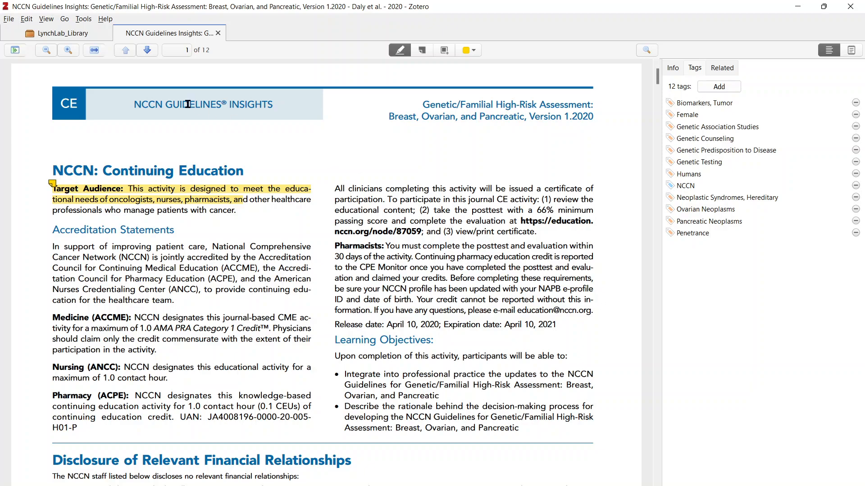
- Return to LynchLab_Library and switch to the research proposal in Word
click(44, 34)
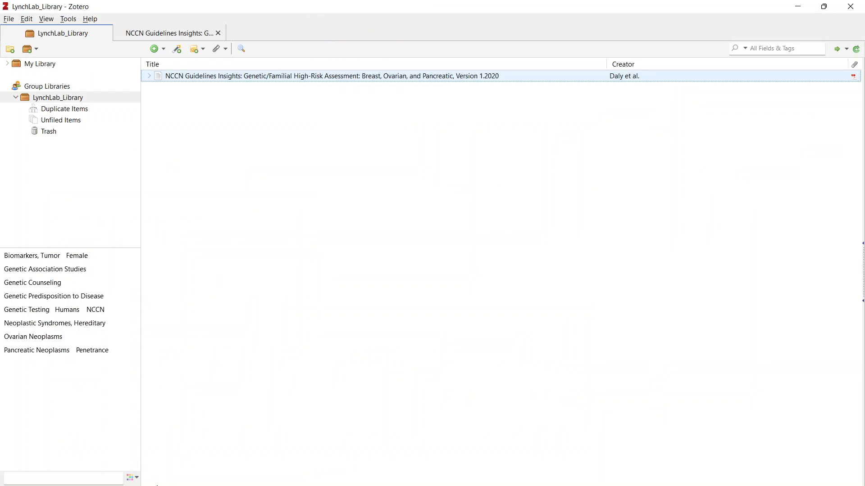
key(alt+Tab)
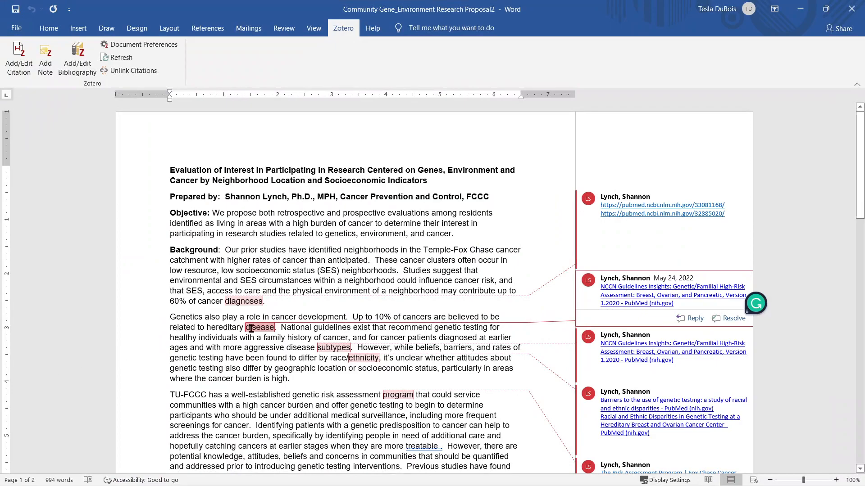
- Start a Zotero citation after "diagnoses" in the Background section and set the citation style to American Psychological Association (APA) 7th edition
click(291, 306)
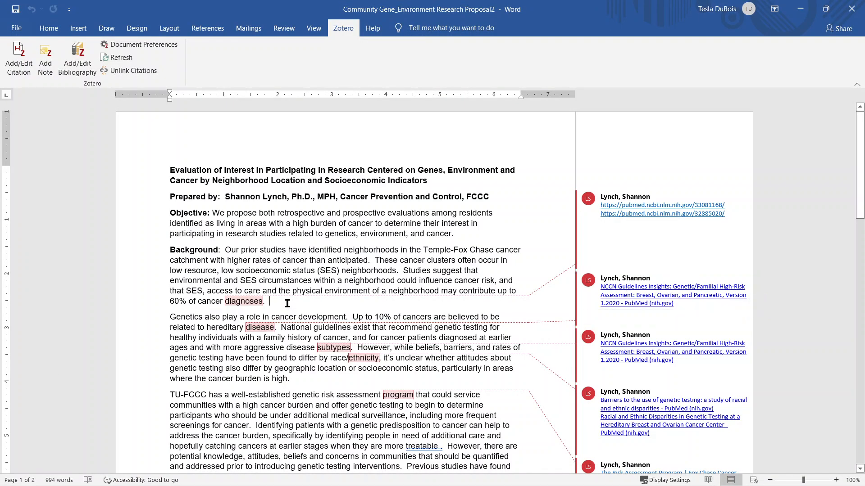
click(264, 302)
click(23, 72)
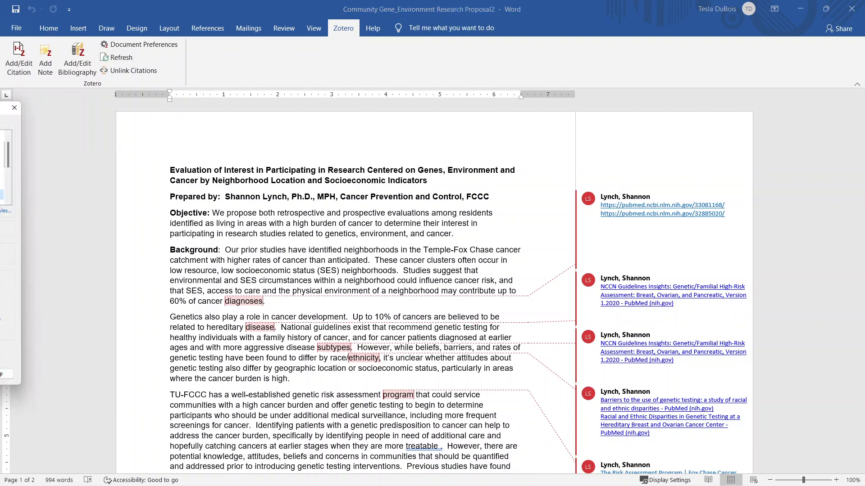
drag(338, 87, 628, 82)
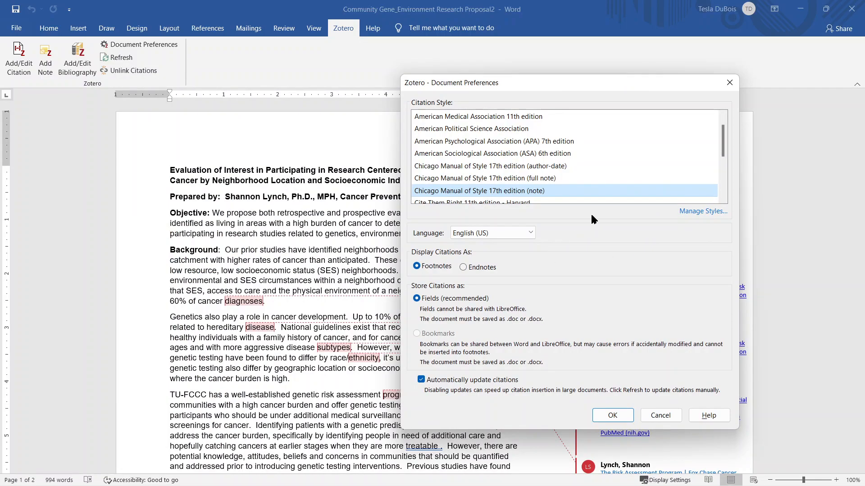
scroll(656, 157, down, 2)
scroll(656, 154, down, 2)
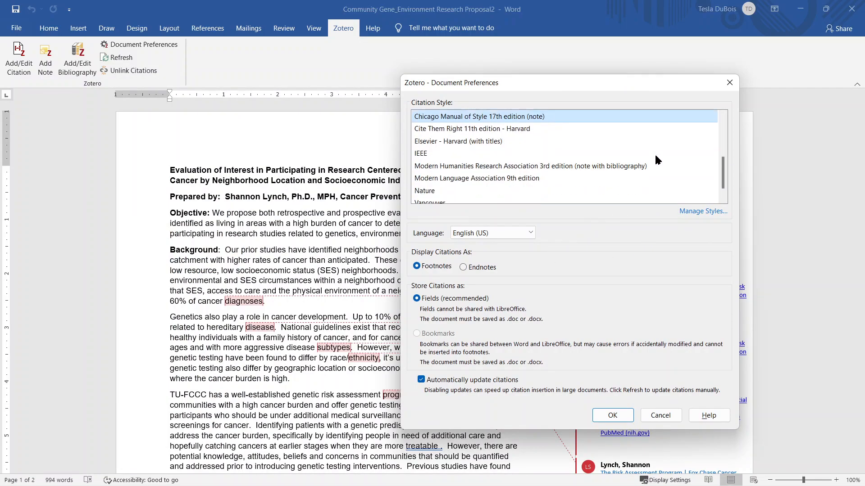
scroll(655, 156, up, 4)
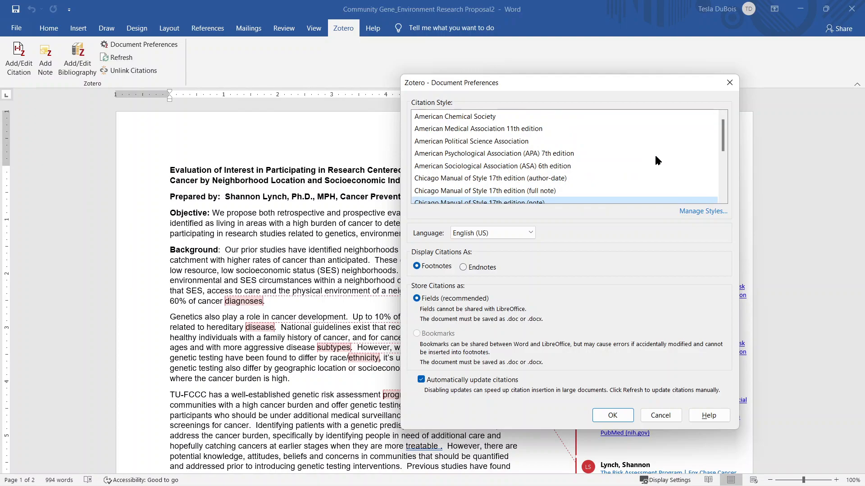
scroll(656, 157, down, 3)
scroll(657, 160, down, 1)
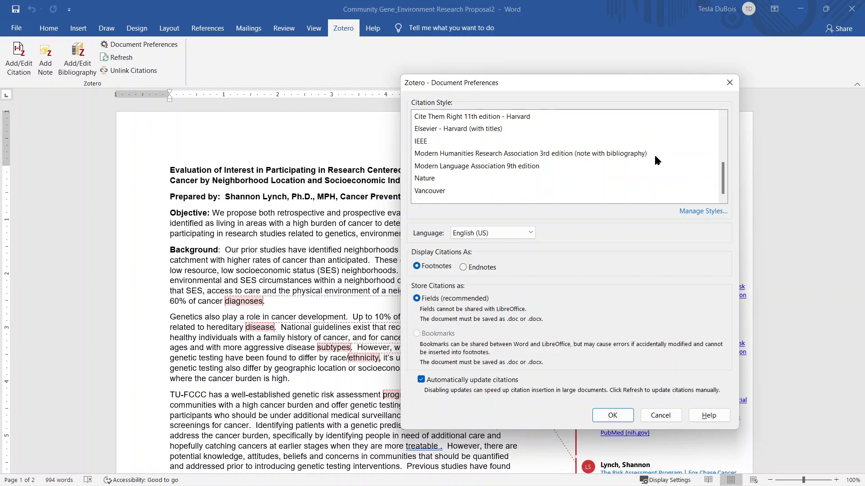
scroll(656, 160, up, 3)
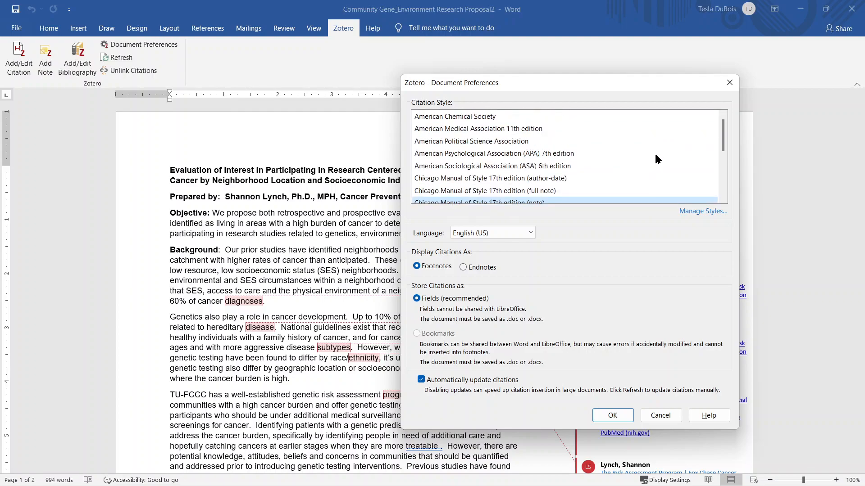
click(579, 151)
click(613, 379)
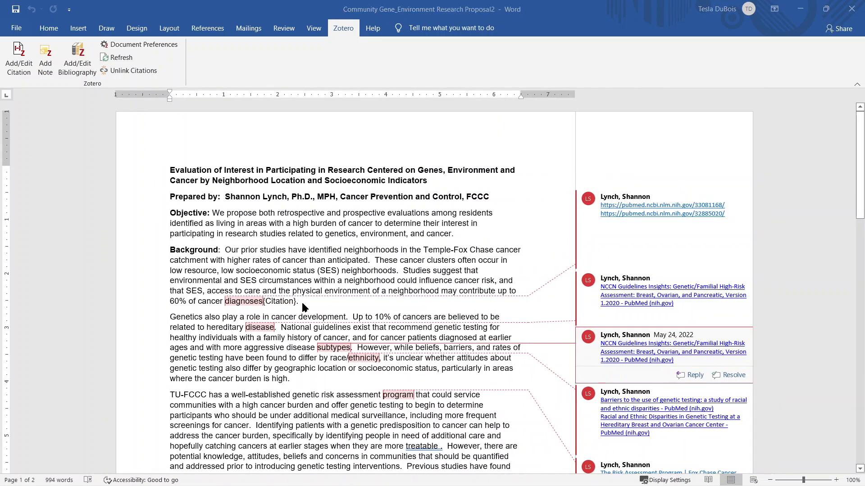
- Find "Nccn" and cite the LynchLab_Library copy of the NCCN Guidelines Insights article after "diagnoses"
click(282, 302)
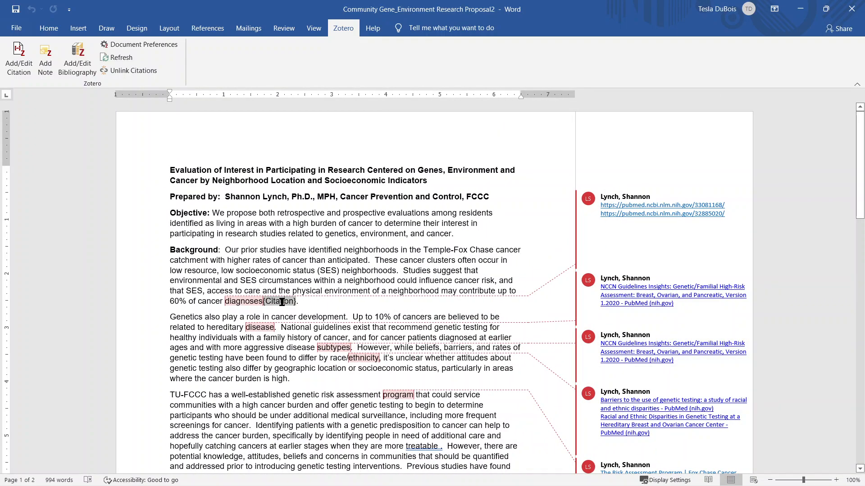
click(8, 55)
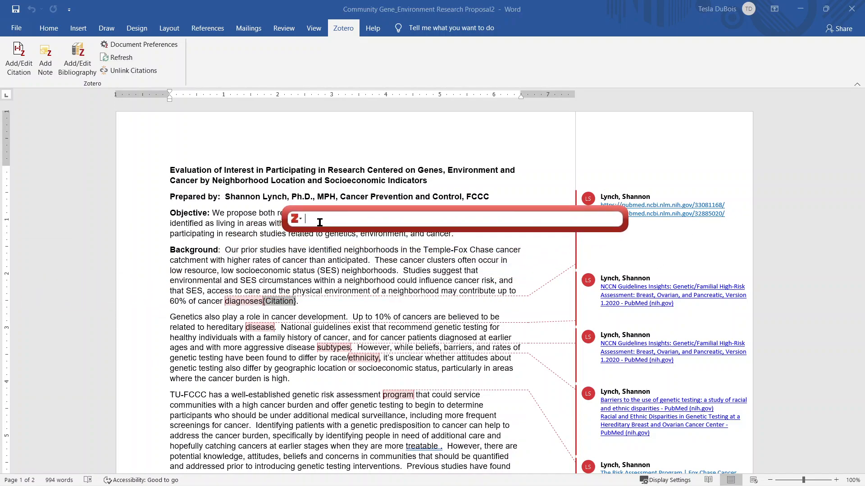
text(Nccn)
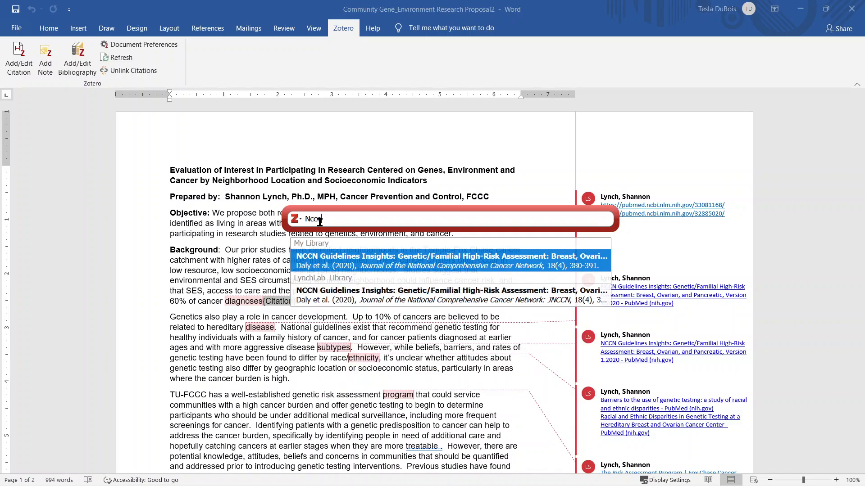
click(318, 295)
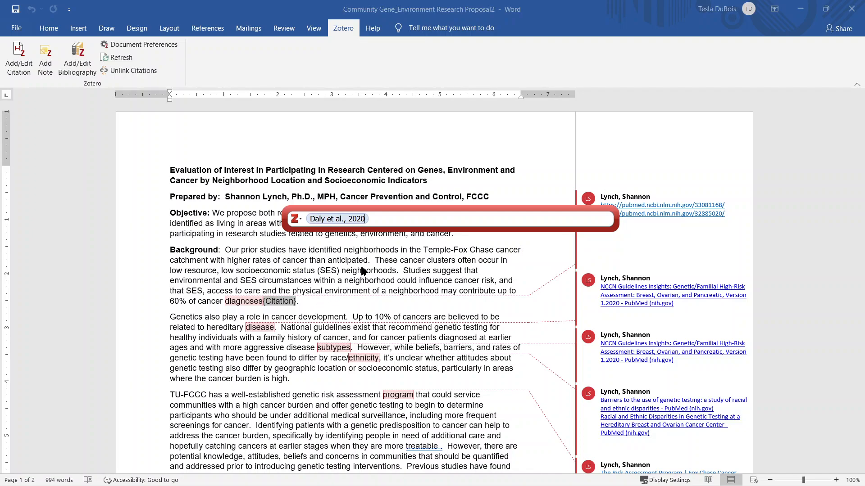
key(Return)
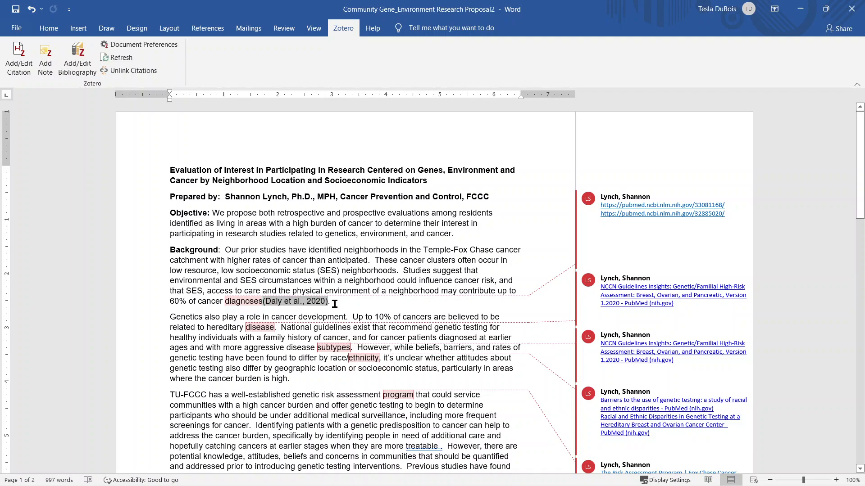
click(355, 304)
- Look through the proposal and its comments, and examine the two PubMed links in the first comment
scroll(414, 315, down, 1)
scroll(415, 318, down, 4)
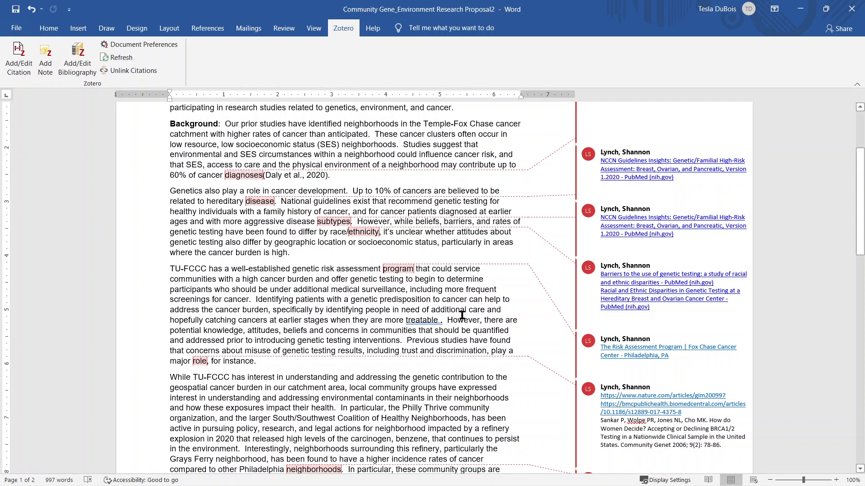
scroll(462, 315, down, 20)
scroll(480, 349, down, 5)
drag(854, 404, 855, 161)
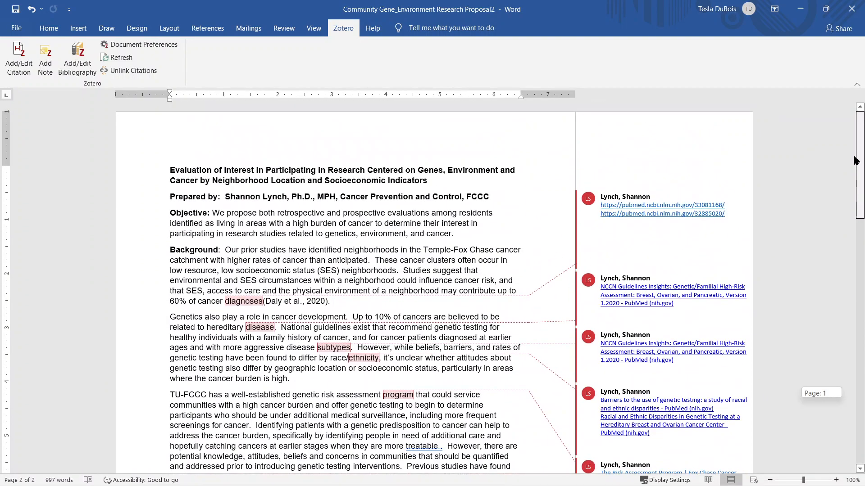
click(616, 210)
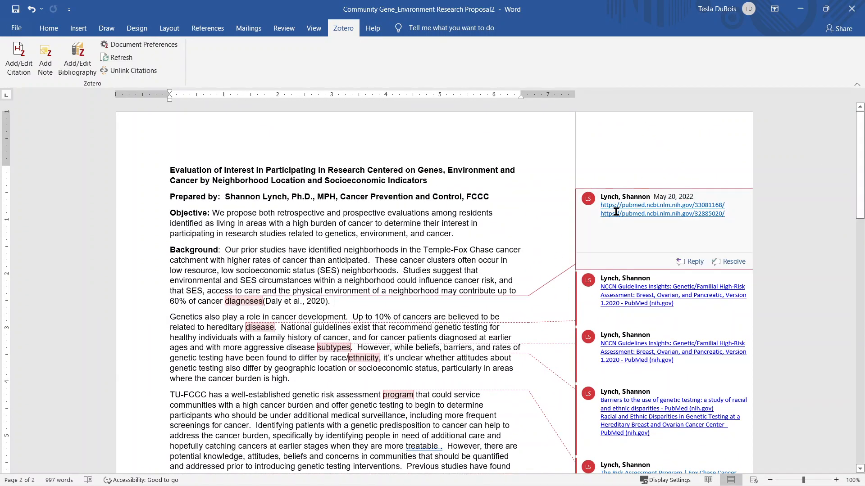
click(616, 211)
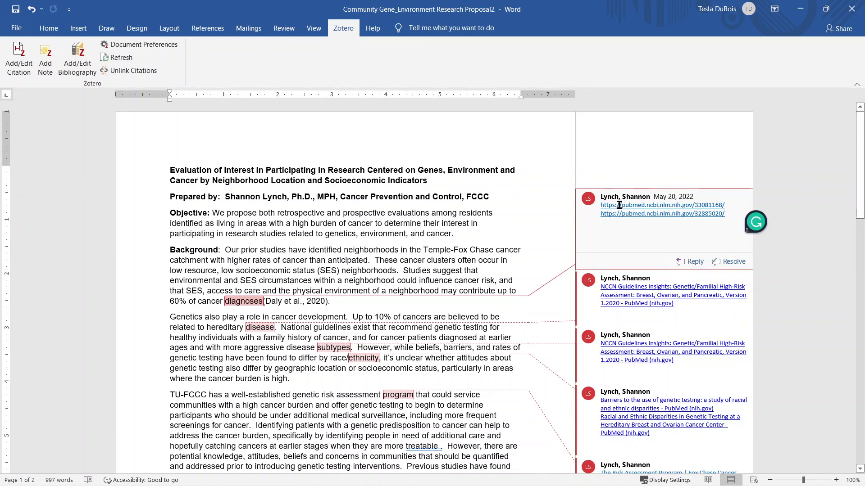
key(ctrl+a)
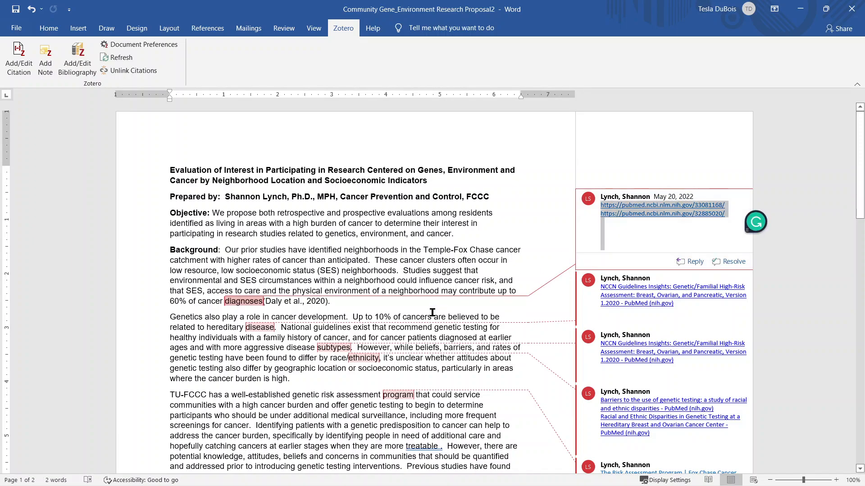
- Delete the citation text after "diagnoses" at the end of the first Background paragraph
click(326, 304)
double_click(326, 304)
click(320, 302)
drag(327, 300, 265, 301)
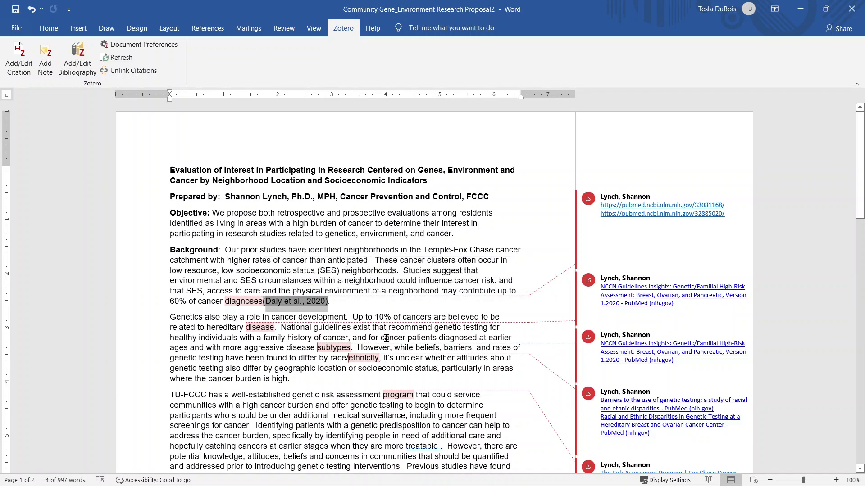
key(BackSpace)
key(BackSpace)
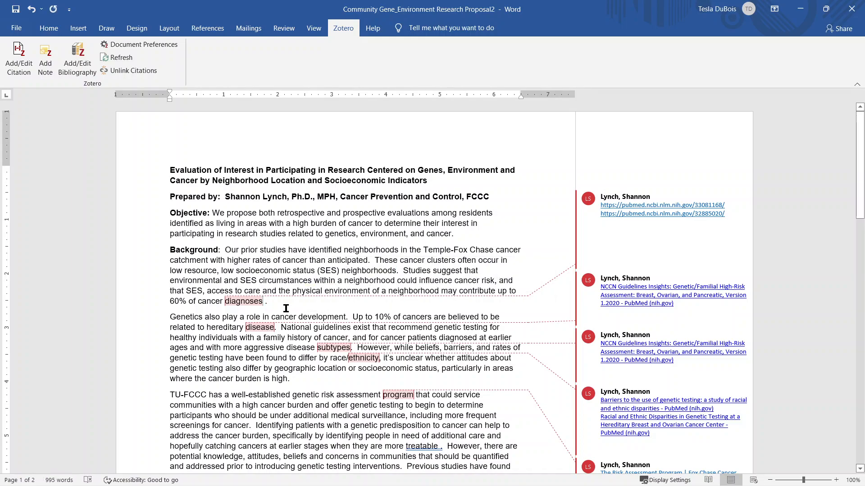
- Edit the citation after "diagnoses", discarding manual modifications, and add "Barriers to the use of genetic testing" from My Library as a second source
click(20, 66)
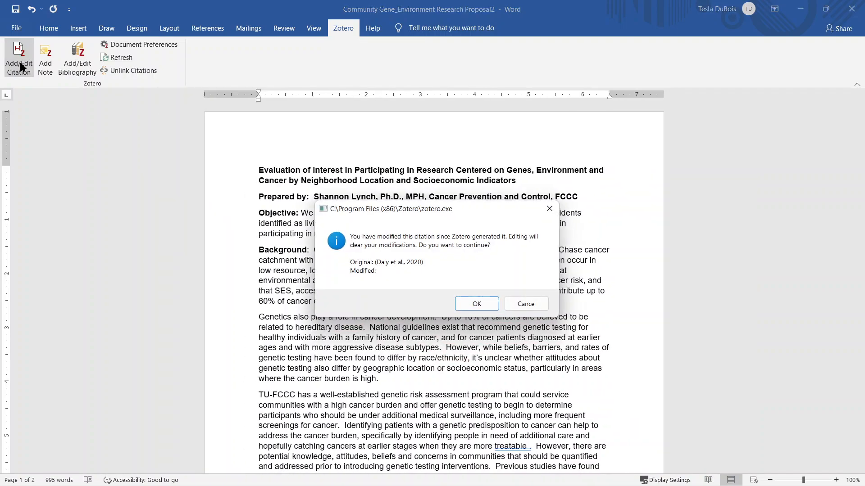
click(474, 305)
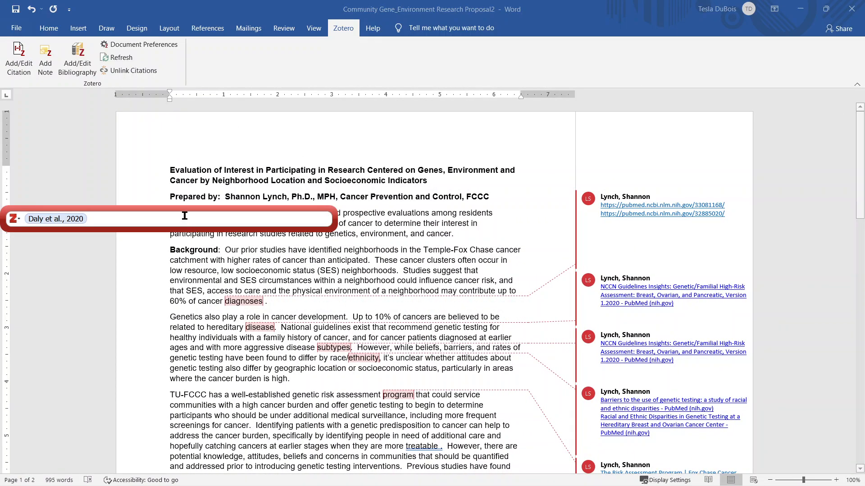
drag(277, 214, 546, 234)
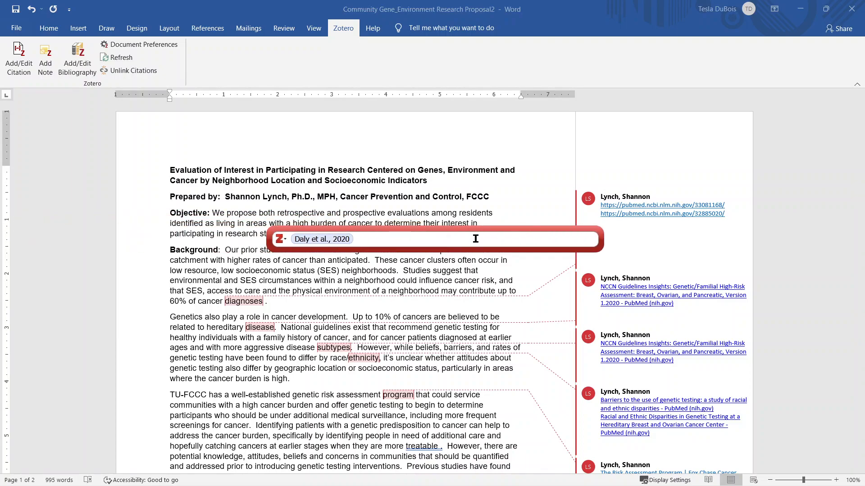
text(,)
key(BackSpace)
text(barri)
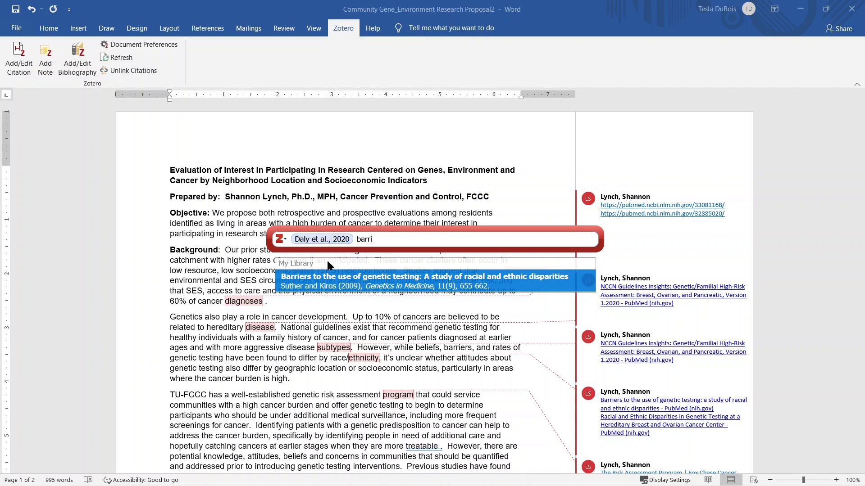
click(326, 280)
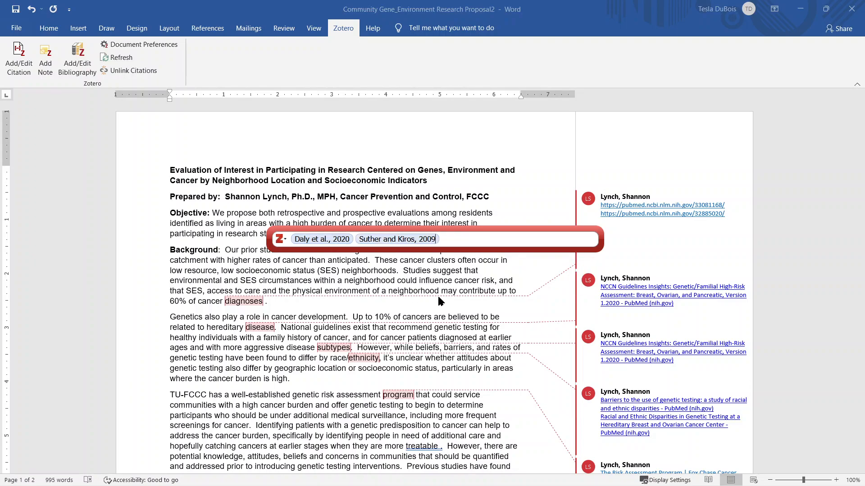
key(Return)
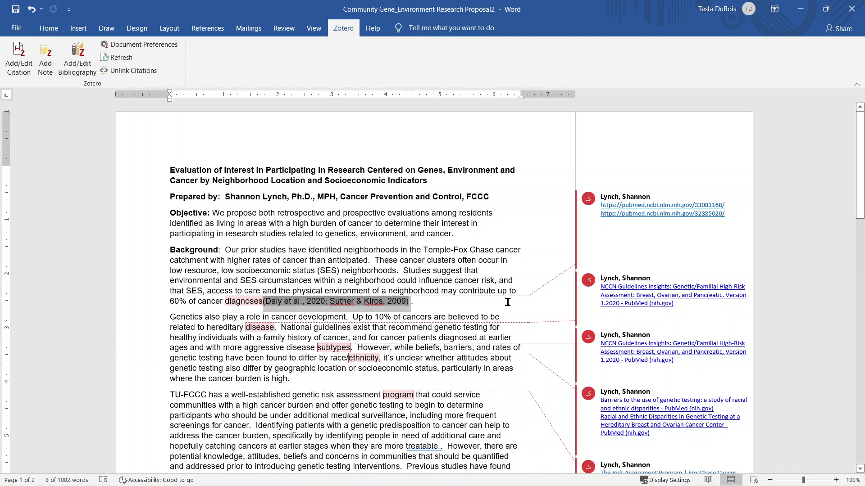
- Start a new citation after "diagnoses", open it in the classic view and browse the items in My Library
click(19, 58)
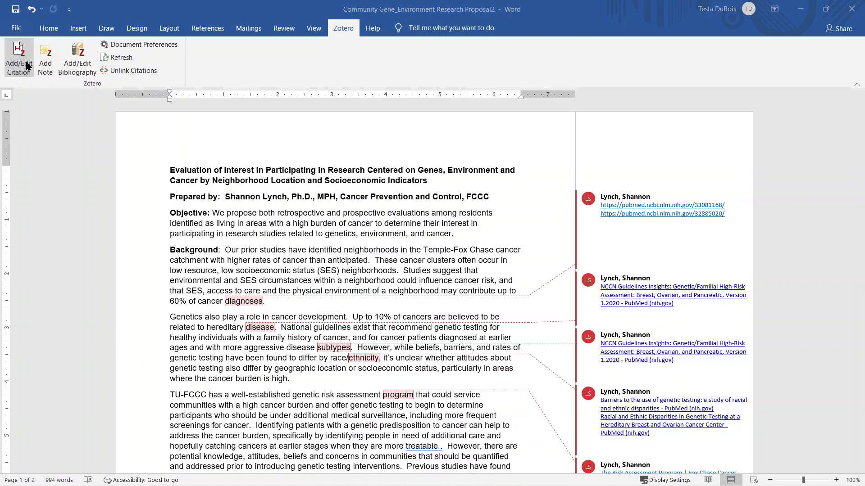
drag(29, 232, 374, 240)
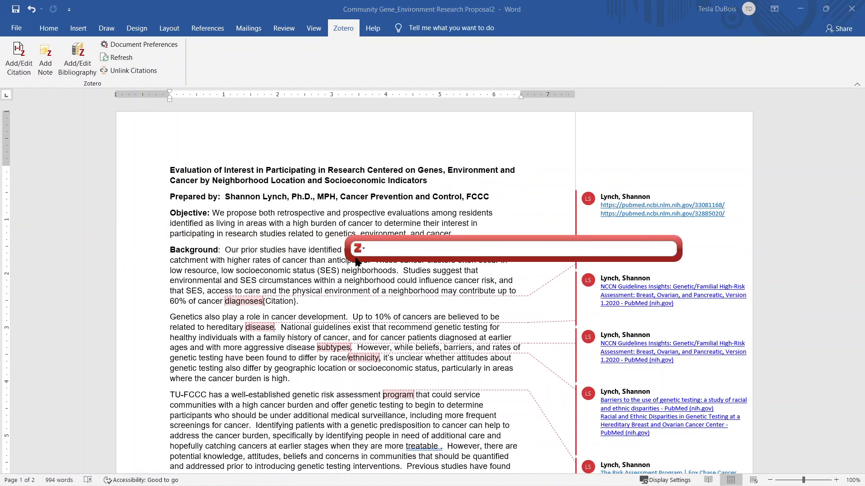
click(363, 252)
click(380, 273)
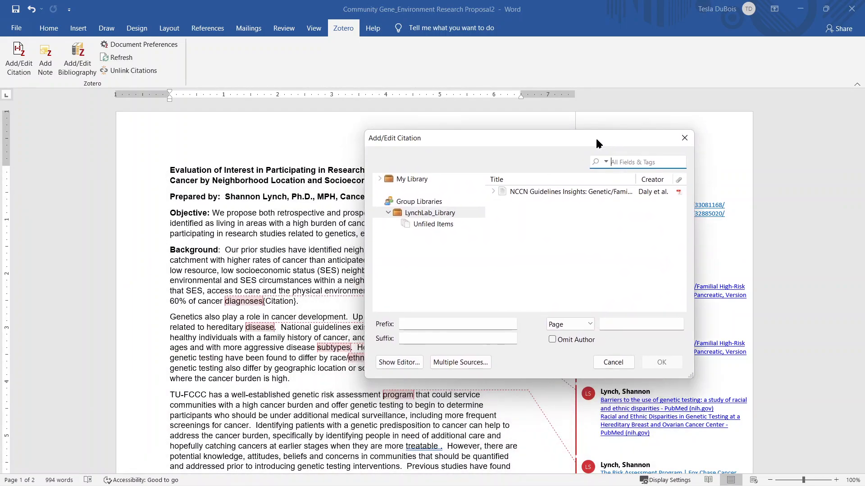
click(412, 179)
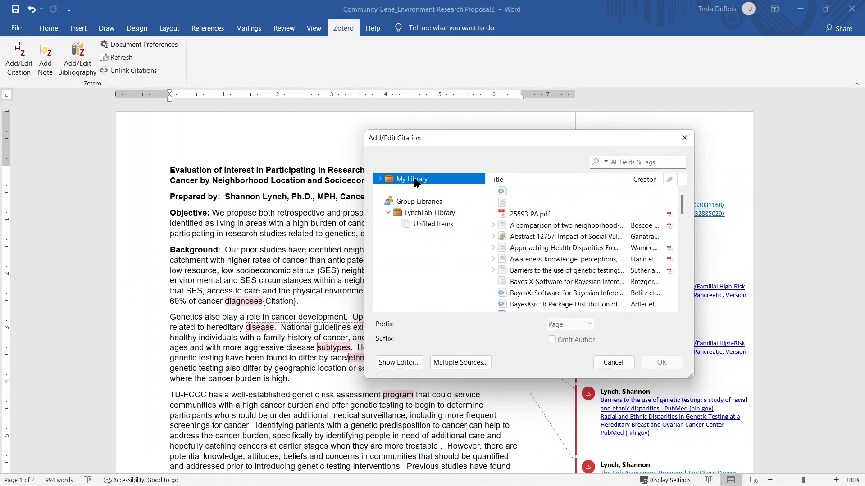
scroll(567, 263, down, 2)
scroll(566, 263, down, 6)
scroll(595, 280, up, 7)
click(493, 206)
click(493, 206)
- Enlarge the citation dialog, examine the note and PDF under the Paranasal Sinus Cancer article in My Library, and cancel the citation
drag(513, 135, 380, 85)
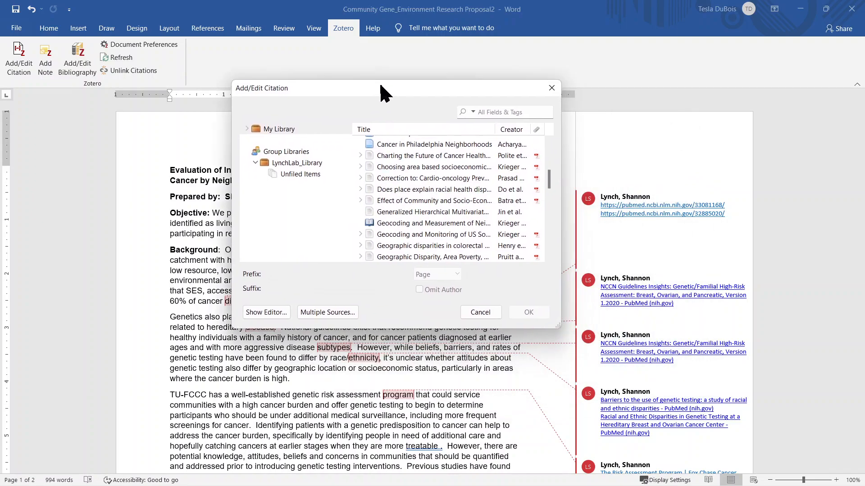
drag(563, 332, 836, 415)
scroll(403, 239, up, 4)
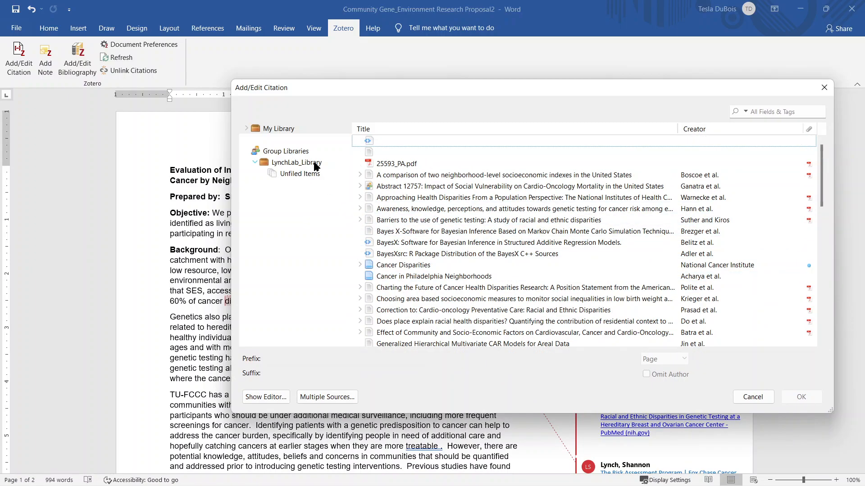
scroll(419, 201, down, 3)
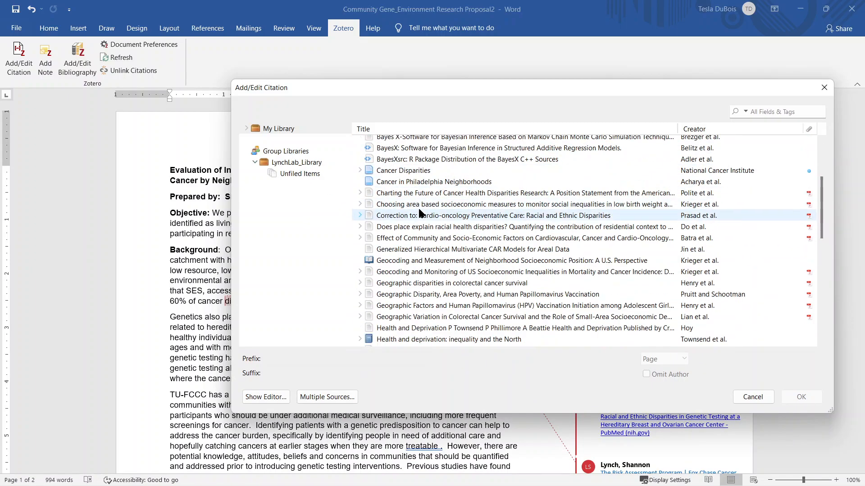
scroll(418, 213, down, 4)
click(359, 230)
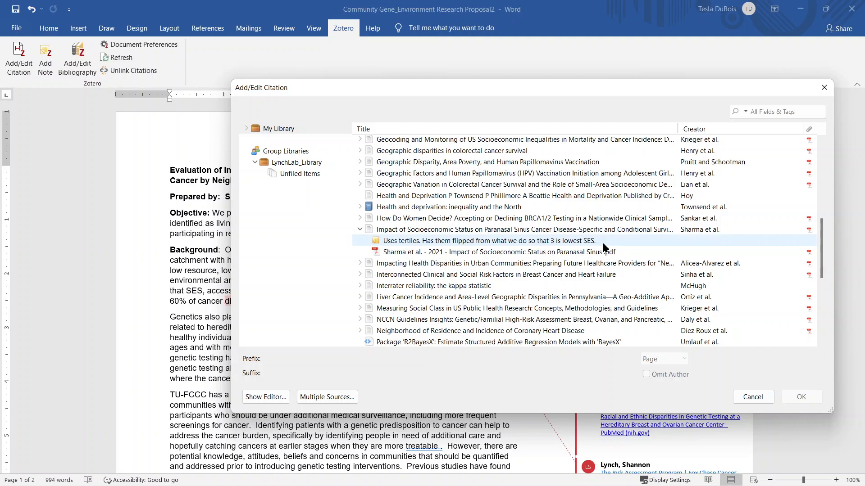
click(360, 230)
click(752, 397)
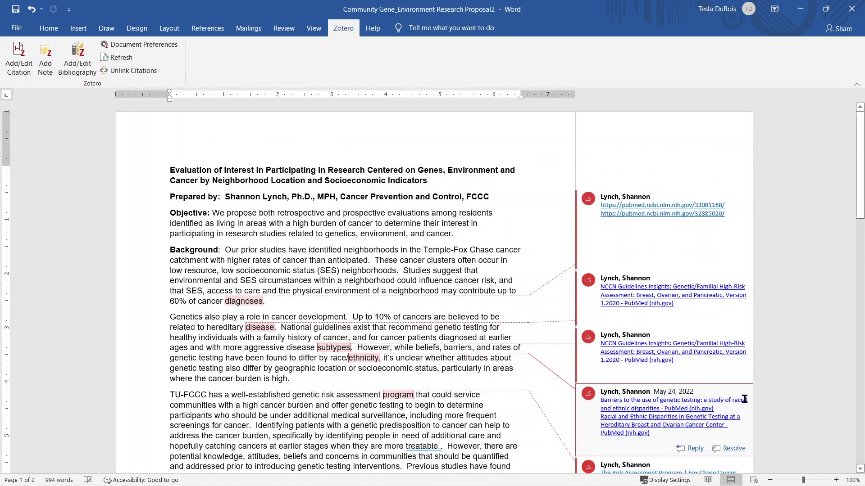
- Copy the "Racial and Ethnic Disparities in Genetic Testing" hyperlink from the comment on "ethnicity" and open it in a new Chrome tab
click(400, 369)
scroll(632, 383, down, 1)
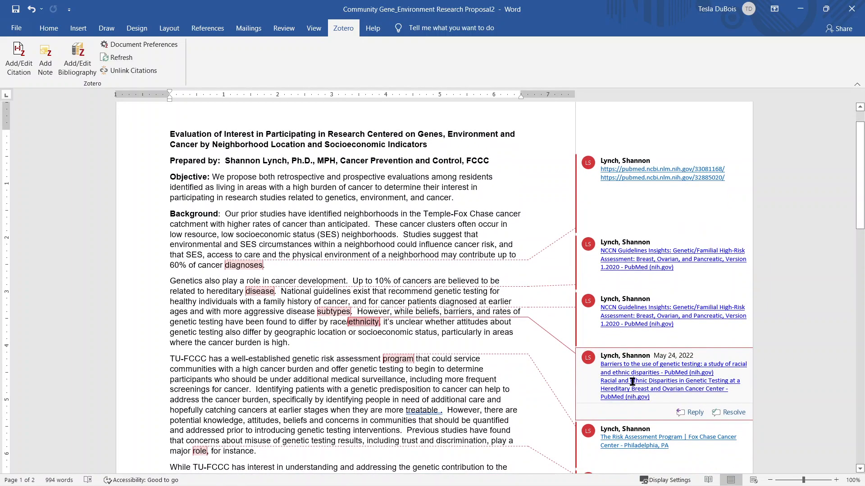
right_click(632, 382)
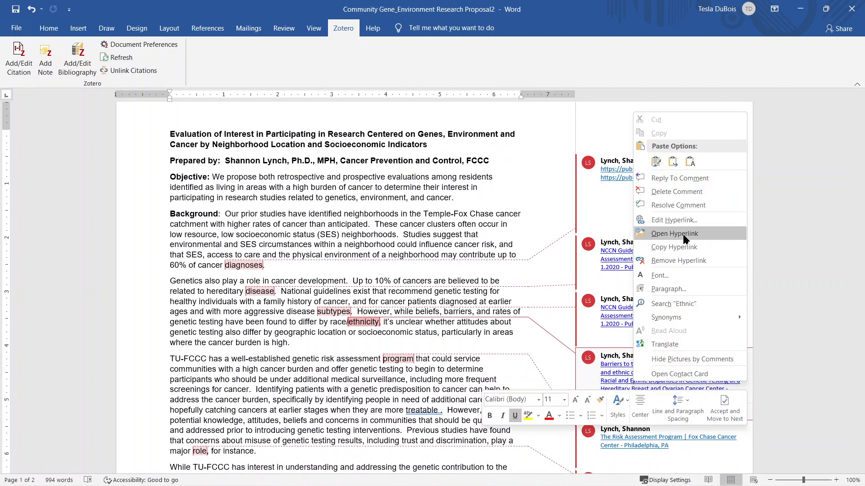
click(696, 248)
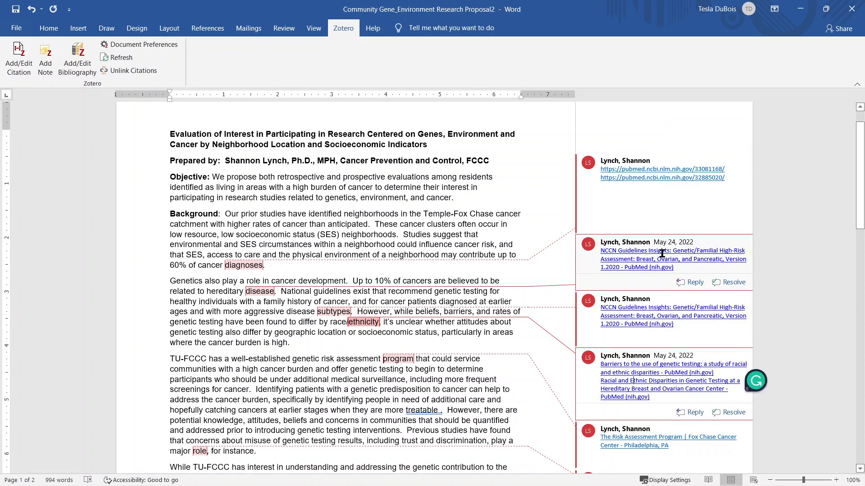
key(alt+Tab)
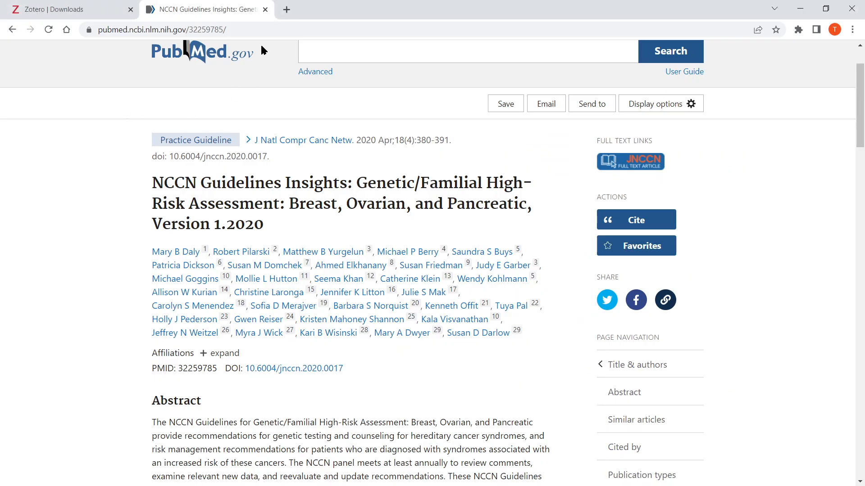
click(286, 13)
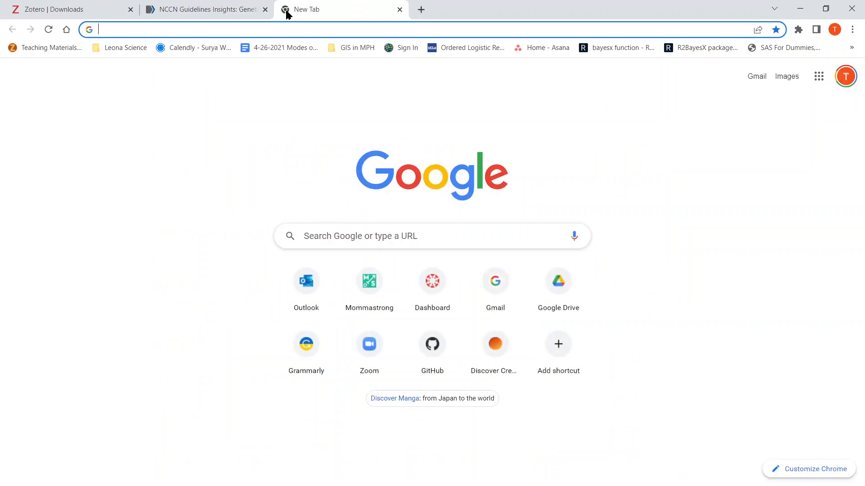
key(ctrl+v)
key(Return)
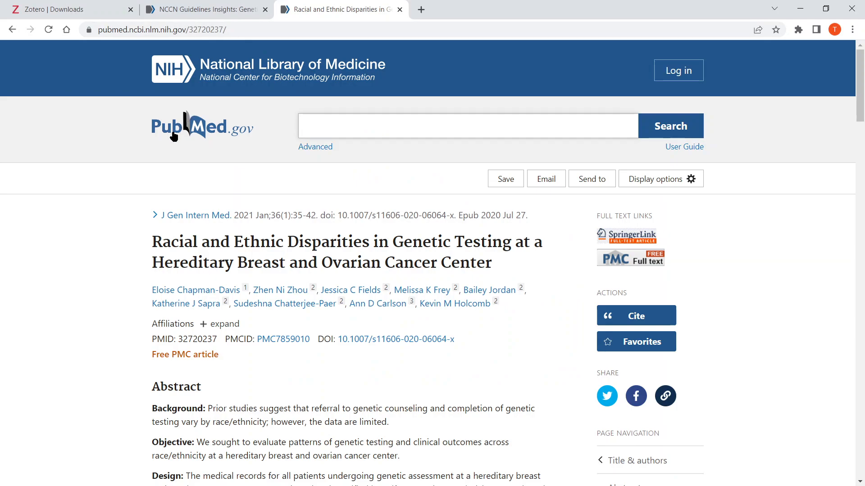
scroll(166, 139, down, 2)
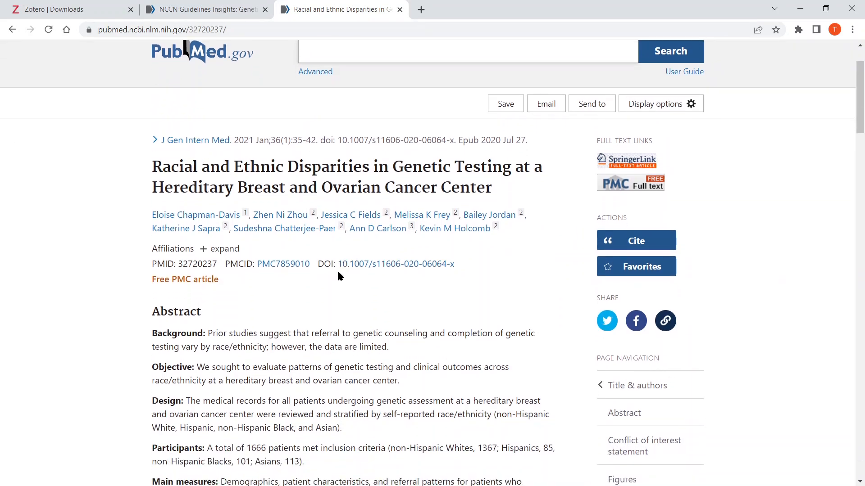
drag(455, 265, 337, 266)
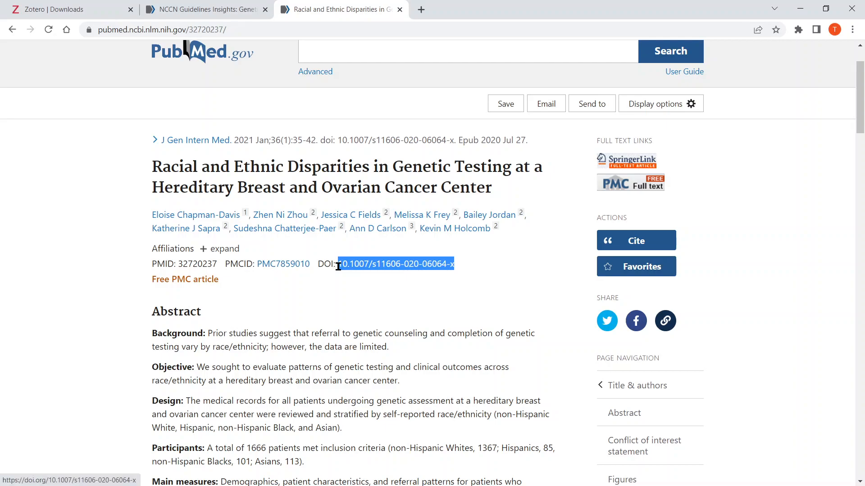
click(299, 290)
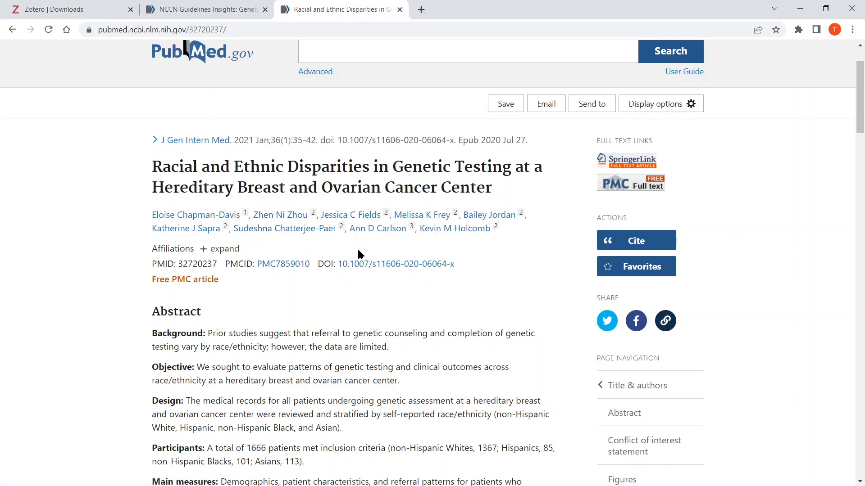
drag(469, 268, 334, 273)
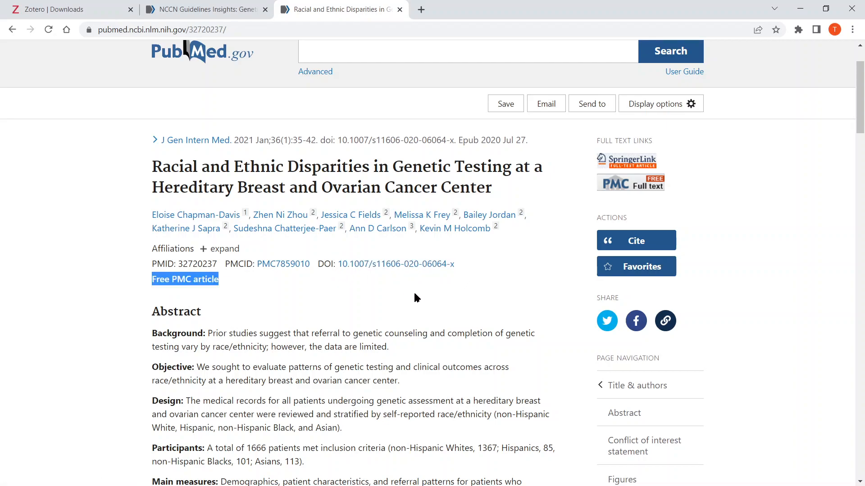
drag(469, 266, 337, 265)
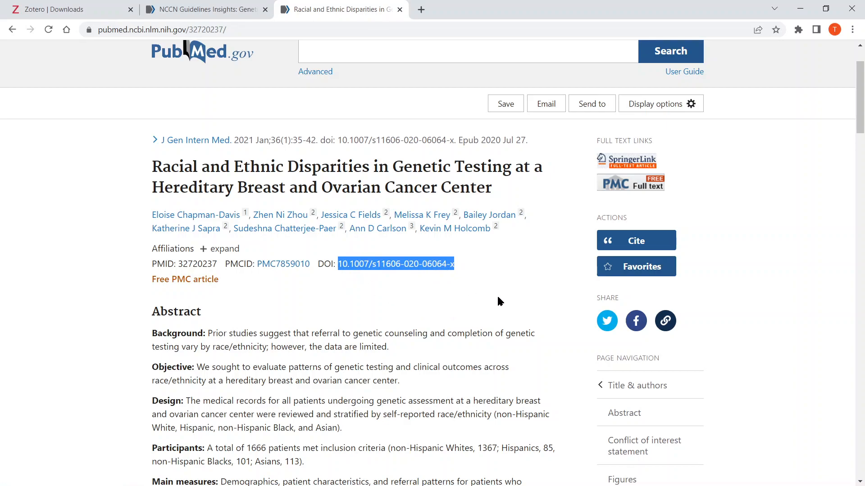
- Switch to Zotero and add the article to LynchLab_Library by its identifier, using the copied DOI
click(59, 9)
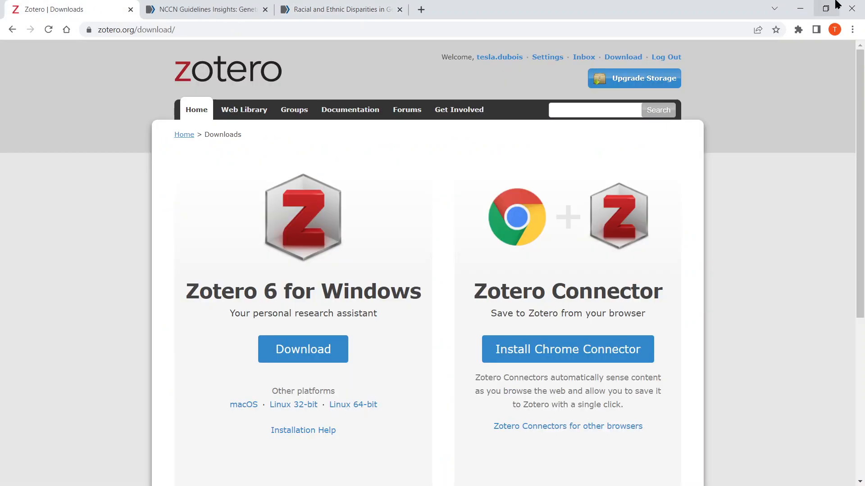
click(796, 9)
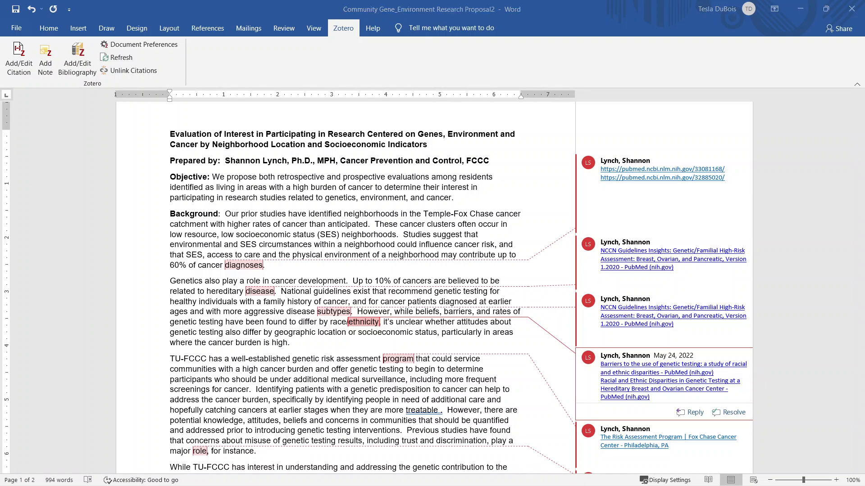
key(alt+Tab)
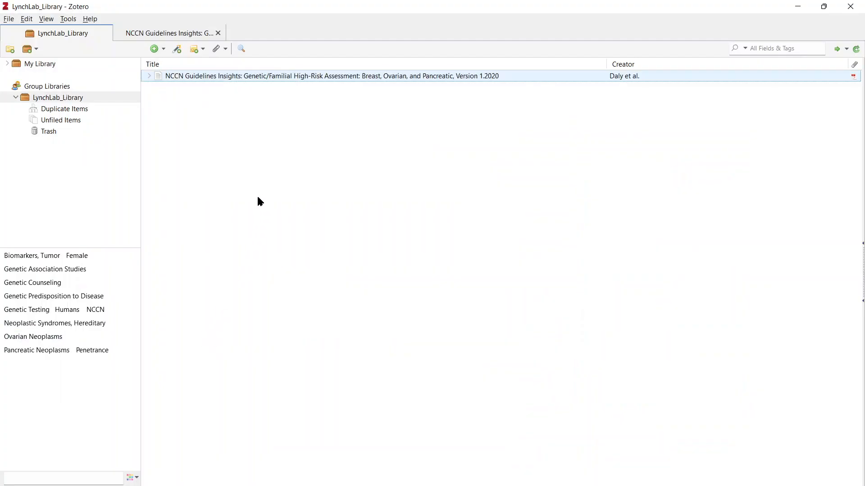
click(179, 50)
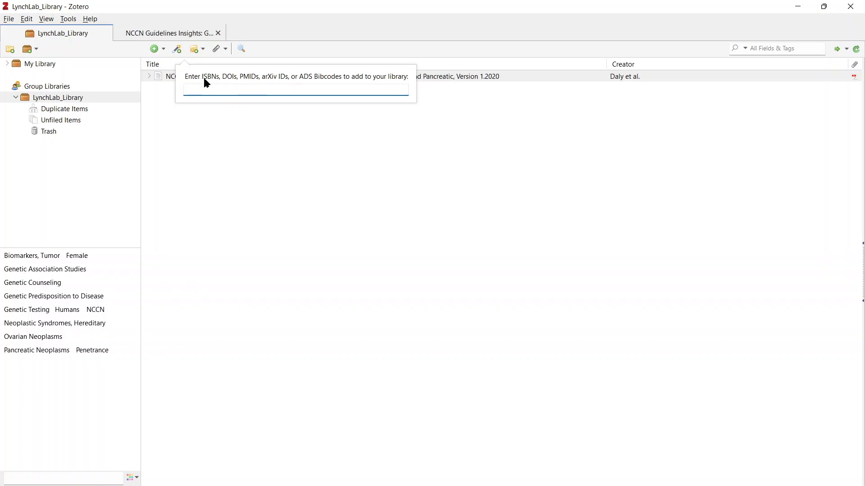
key(ctrl+v)
key(Return)
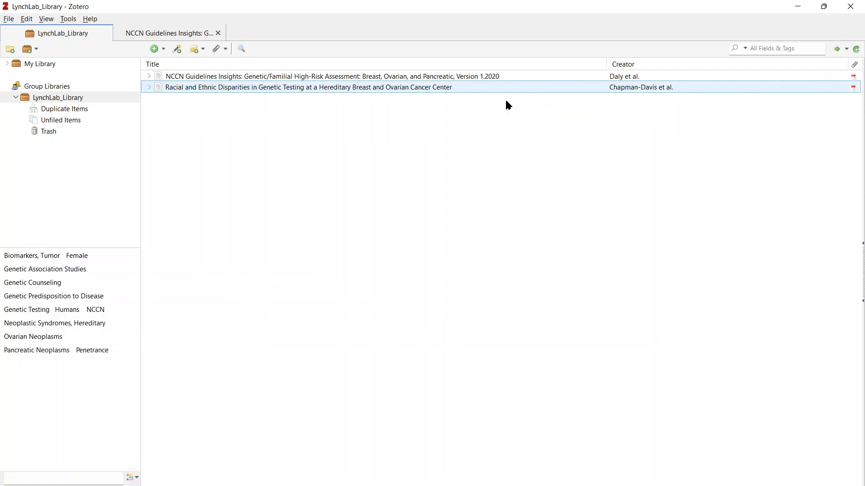
- Start attaching a stored file copy to the Racial and Ethnic Disparities article, browse the Downloads folder, and cancel
right_click(423, 88)
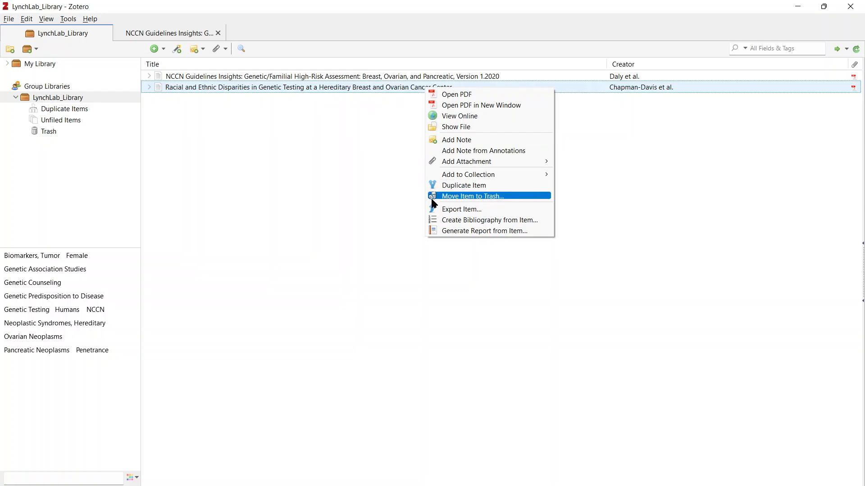
mouse_move(445, 162)
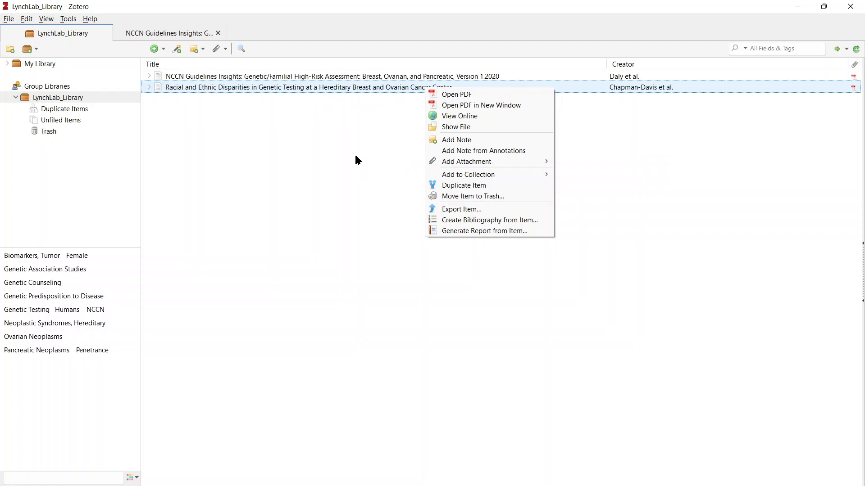
key(Escape)
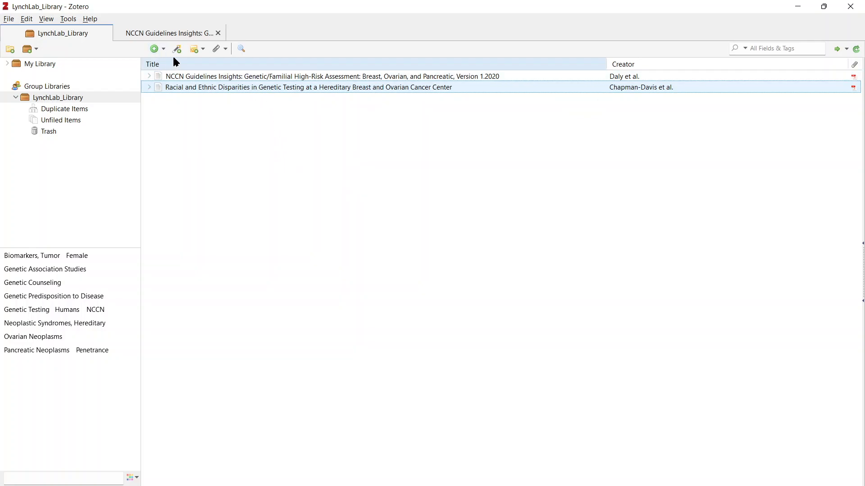
right_click(190, 88)
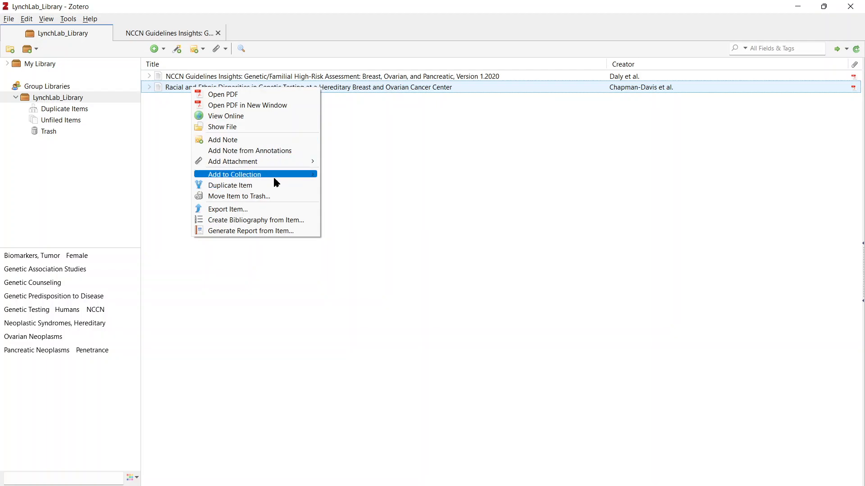
mouse_move(279, 165)
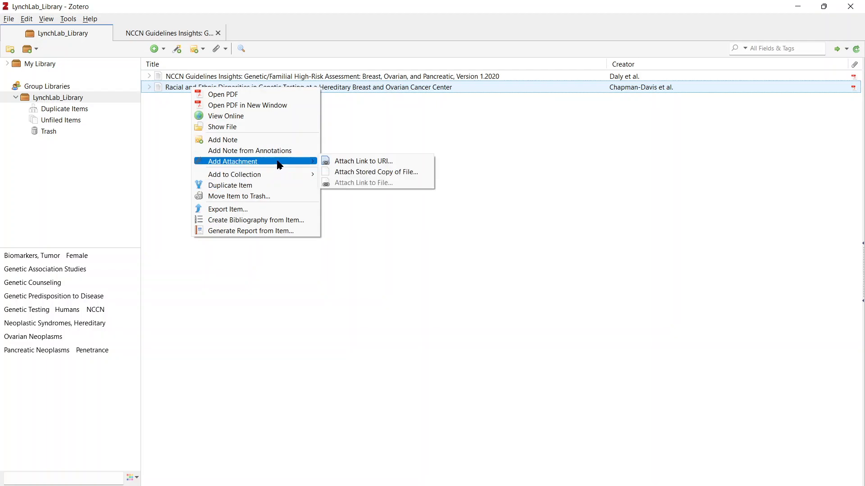
click(351, 177)
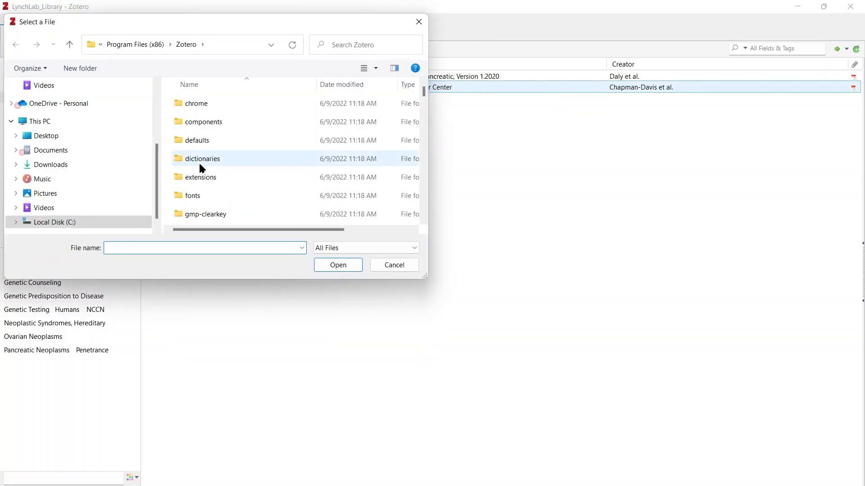
click(52, 166)
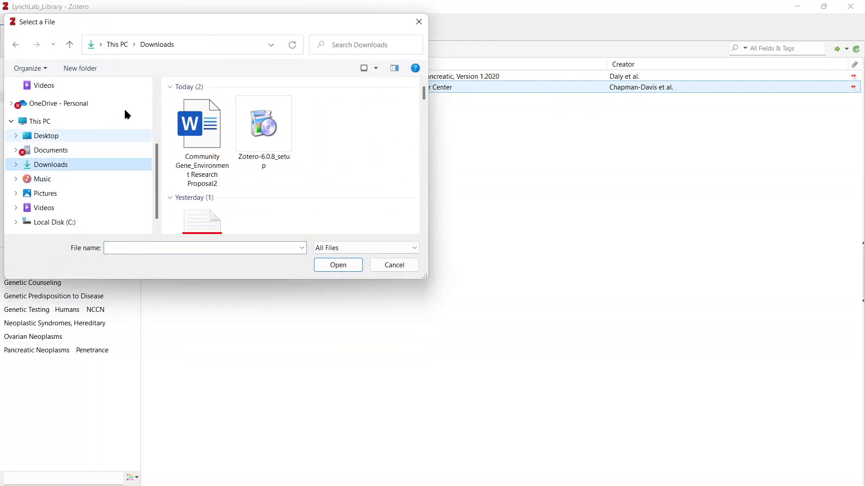
click(419, 21)
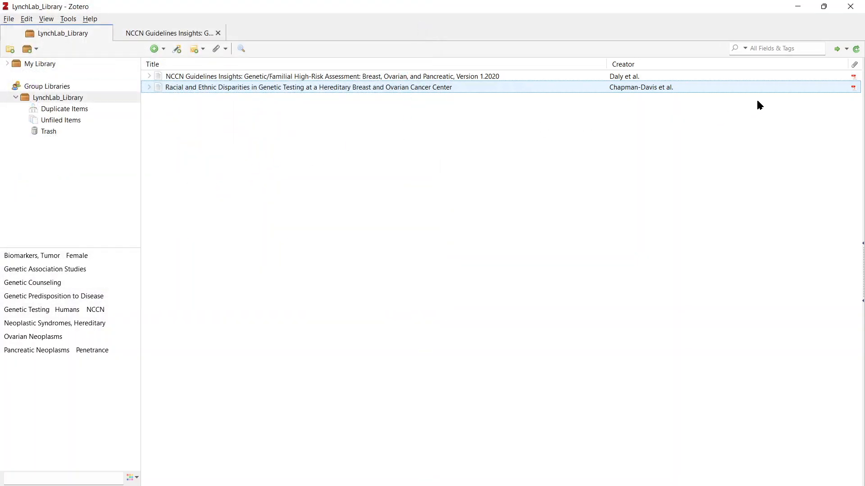
ctrl+click(436, 77)
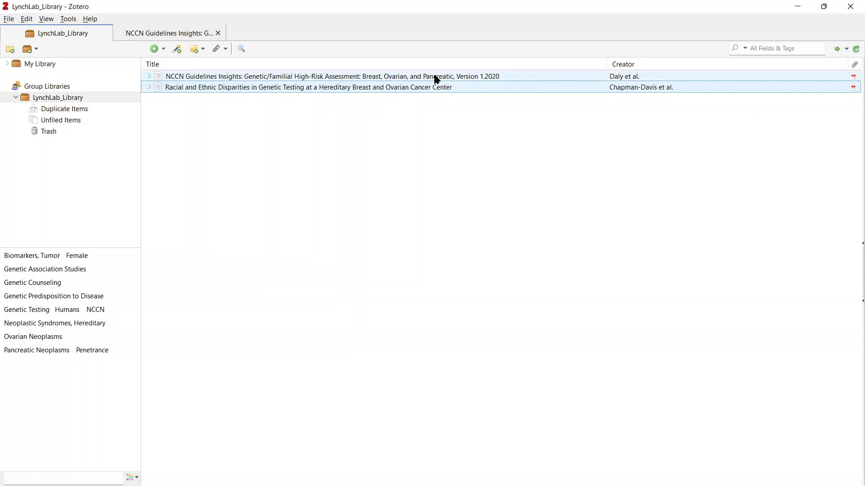
ctrl+click(436, 79)
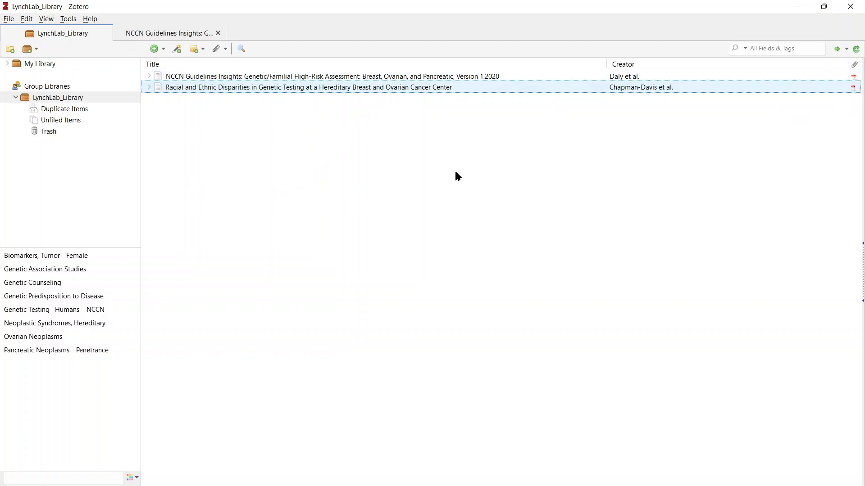
shift+click(147, 80)
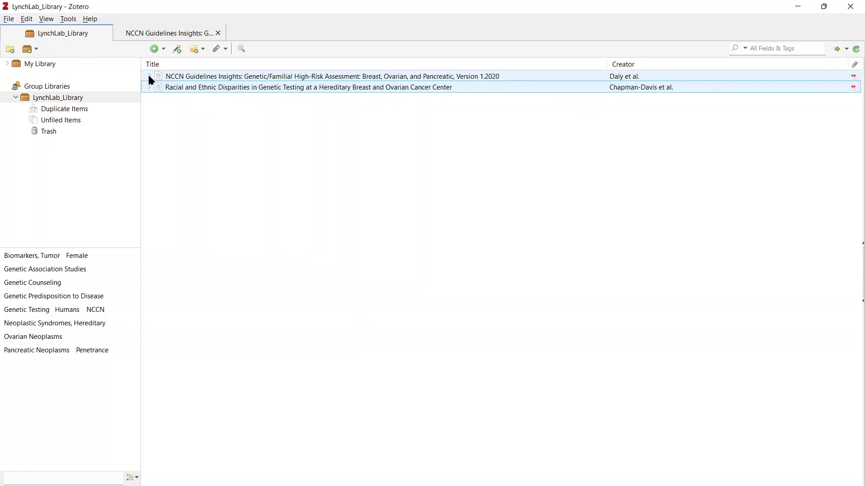
- View the NCCN Guidelines Insights PDF, return to LynchLab_Library and expand that article's notes and attachments
click(177, 76)
right_click(175, 77)
click(182, 83)
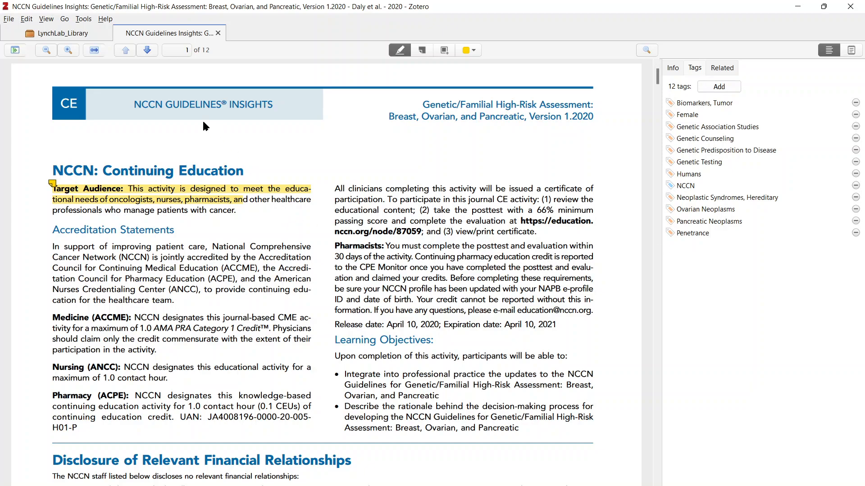
click(83, 31)
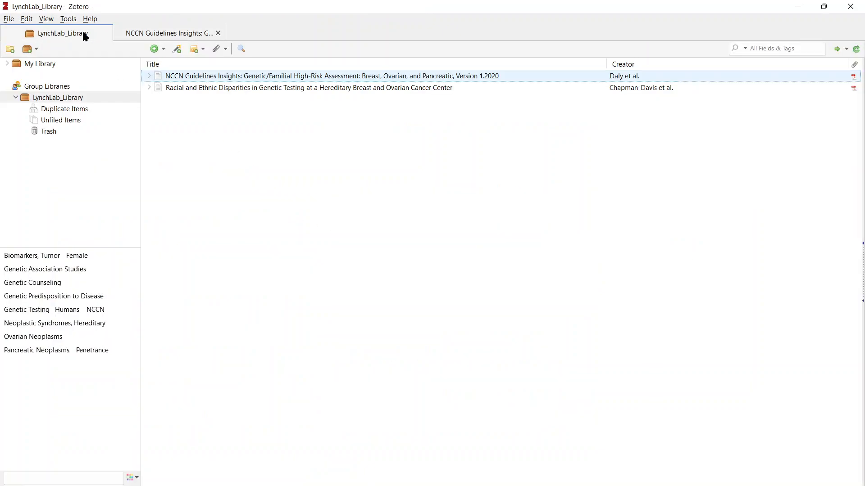
click(149, 76)
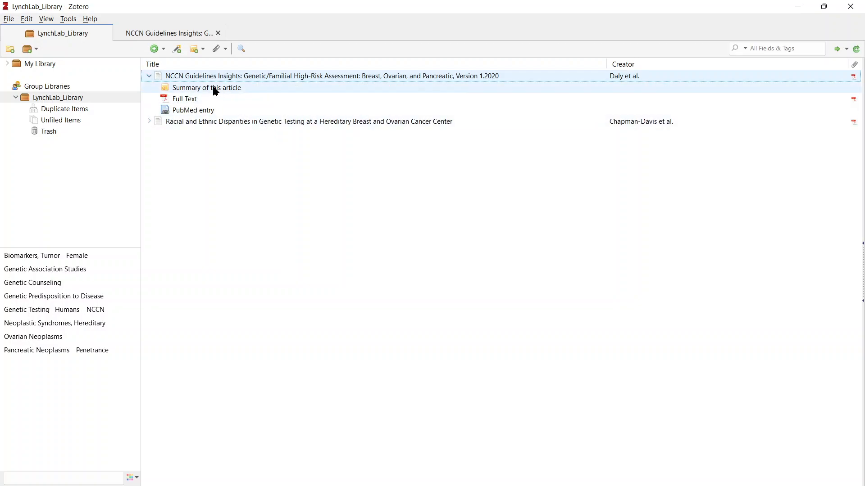
- Add an empty child note to the Racial and Ethnic Disparities article and open its Full Text PDF
click(213, 121)
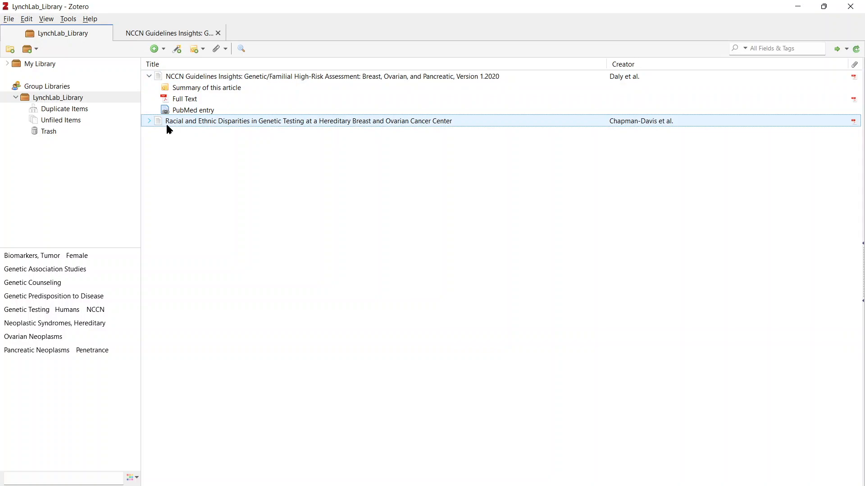
click(201, 49)
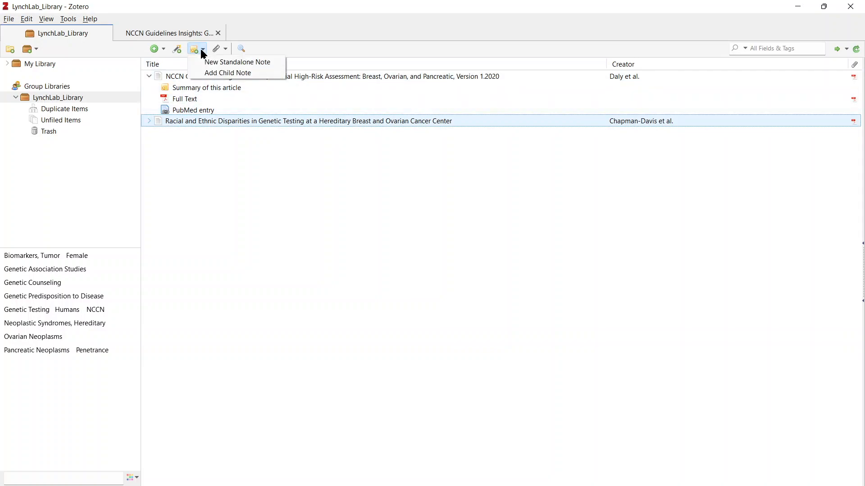
click(223, 75)
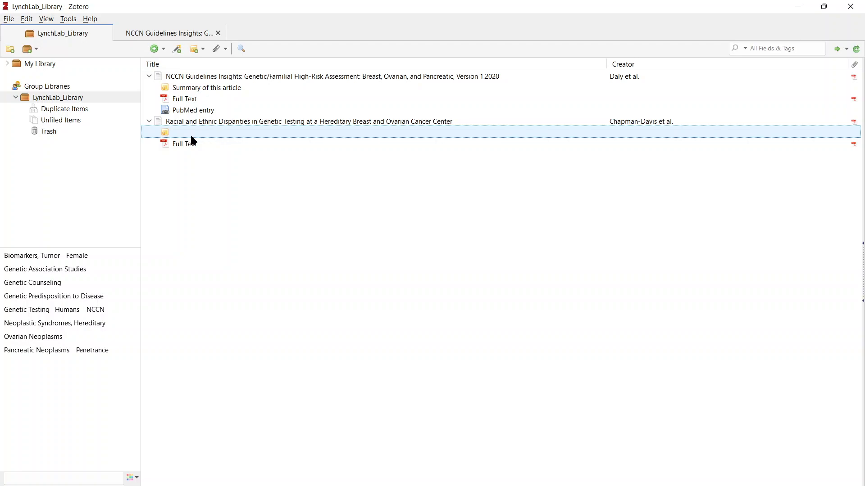
click(170, 146)
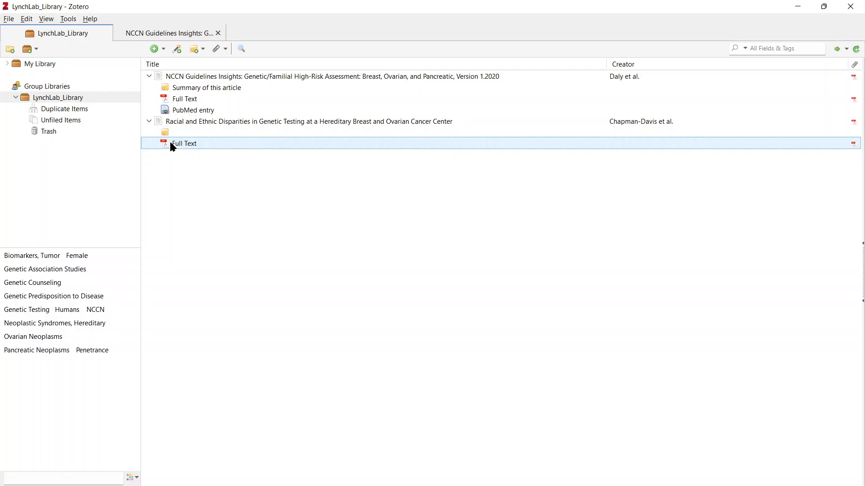
double_click(171, 144)
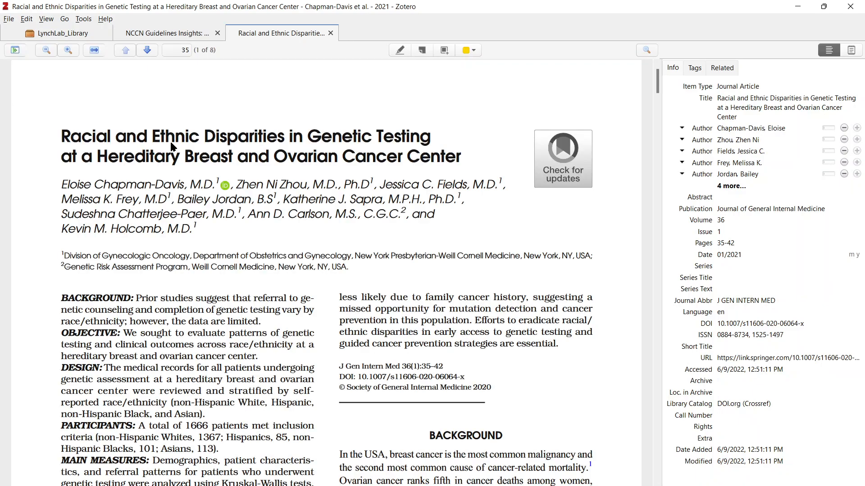
- Select the OBJECTIVE passage in the Racial and Ethnic Disparities PDF and check the available highlight colours without applying one
scroll(305, 342, down, 1)
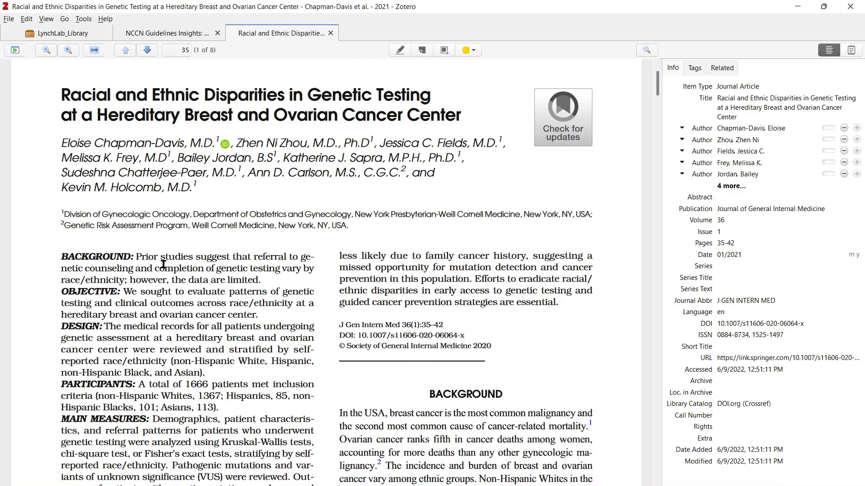
mouse_move(62, 292)
mouse_down()
mouse_move(302, 325)
mouse_move(304, 315)
mouse_move(272, 325)
mouse_move(261, 315)
mouse_up()
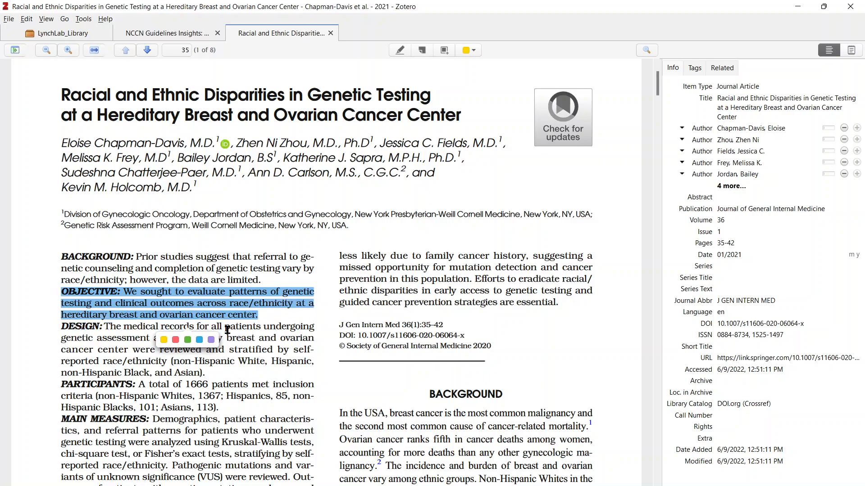
click(460, 53)
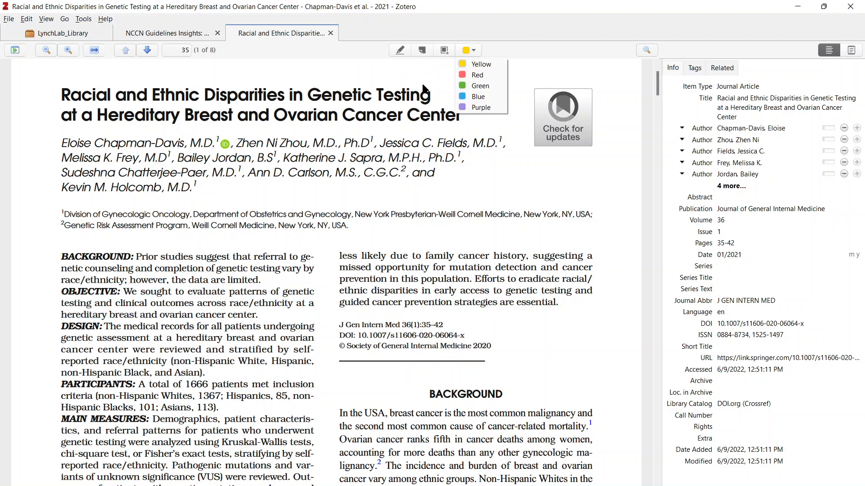
click(251, 202)
- View the NCCN Guidelines Insights PDF, return to LynchLab_Library and collapse both articles' child items
click(189, 38)
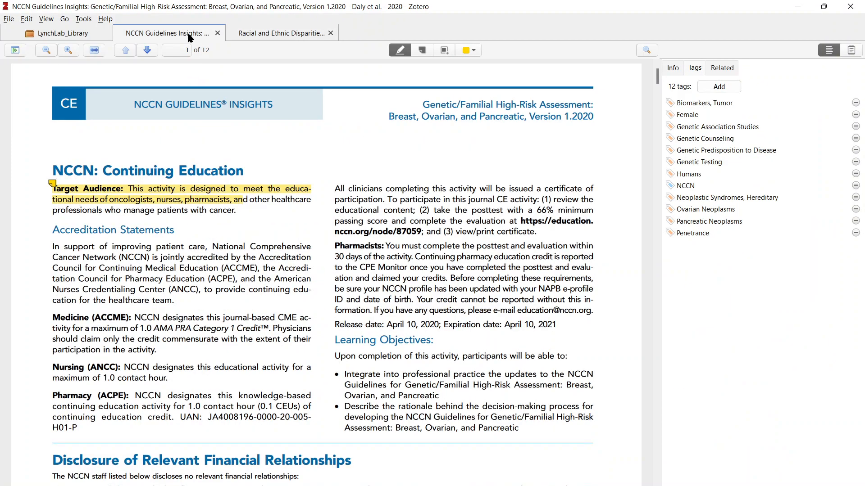
click(81, 36)
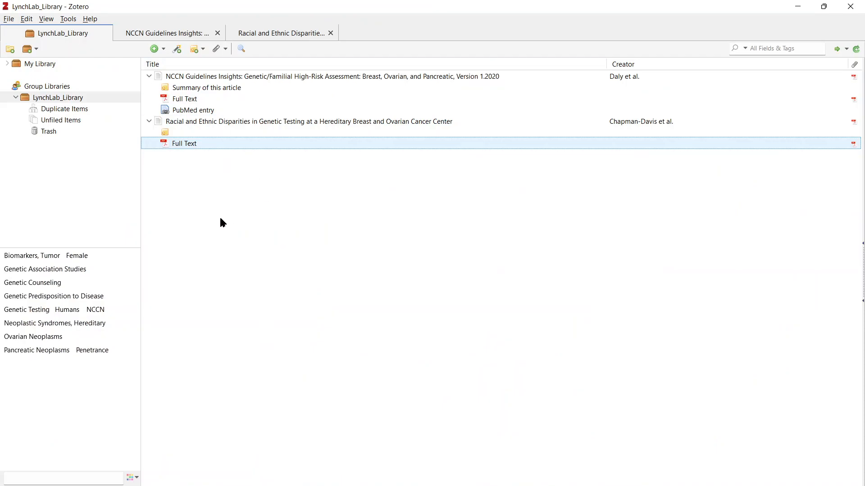
click(150, 126)
click(150, 121)
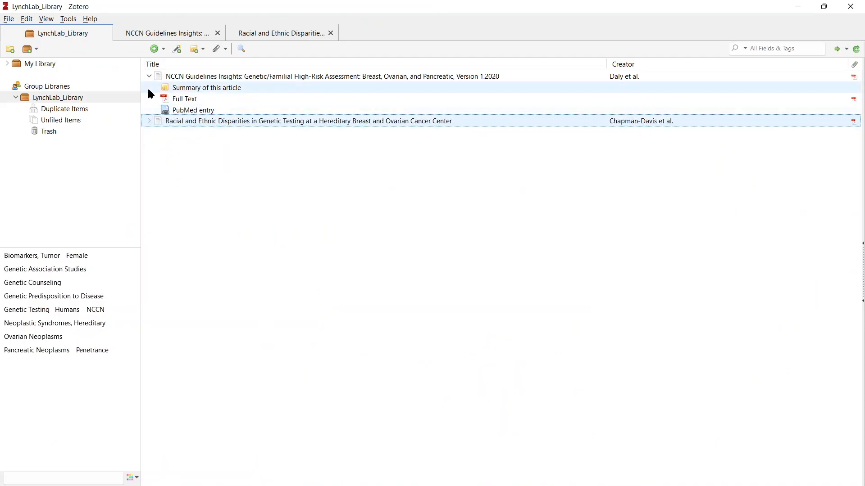
click(148, 76)
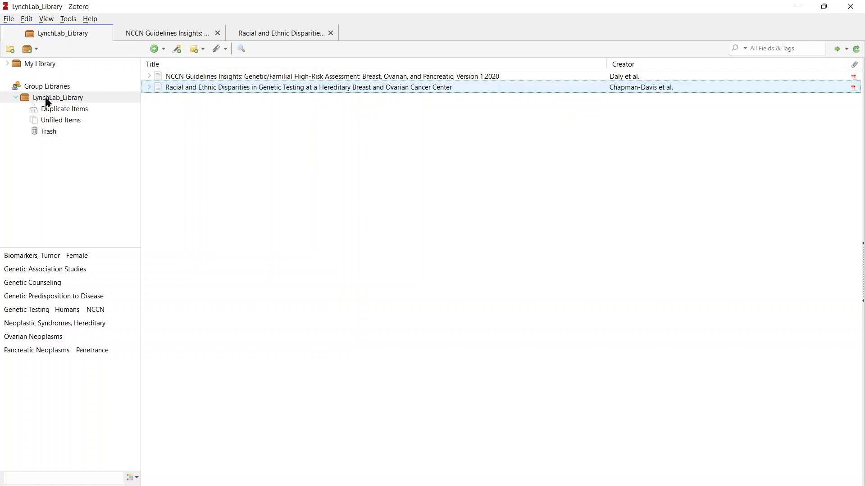
- Copy the article "A comparison of two neighborhood-level socioeconomic indexes in the United States" from My Library into LynchLab_Library and open that group library
click(16, 98)
click(17, 98)
click(6, 64)
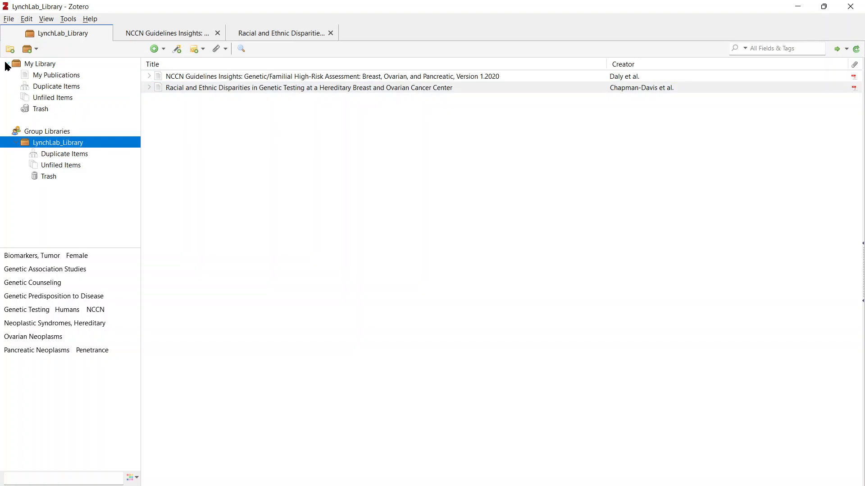
click(44, 66)
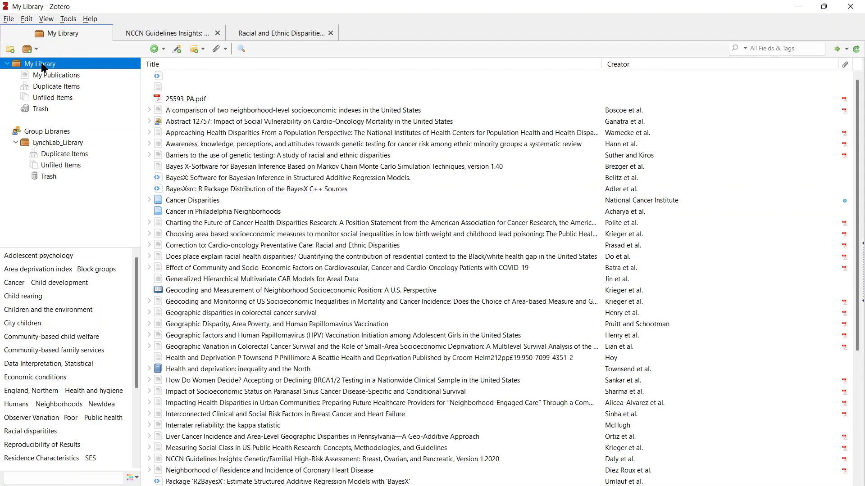
drag(176, 109, 103, 151)
drag(169, 110, 38, 145)
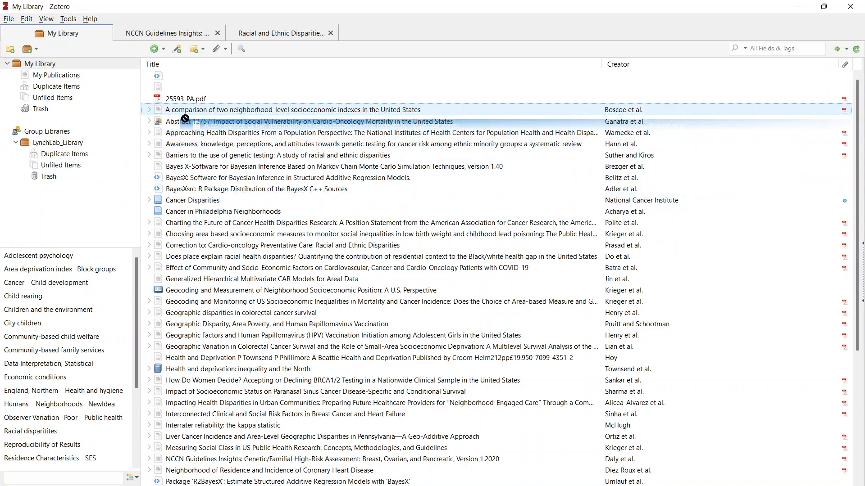
drag(198, 112, 92, 144)
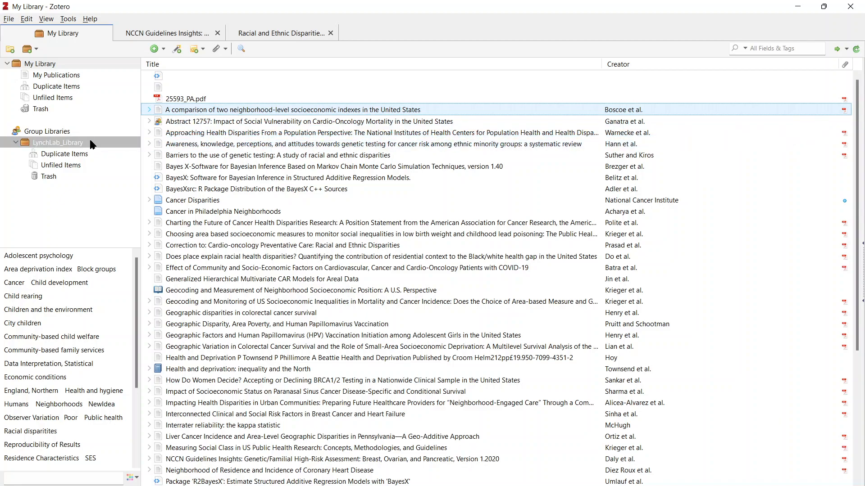
click(16, 142)
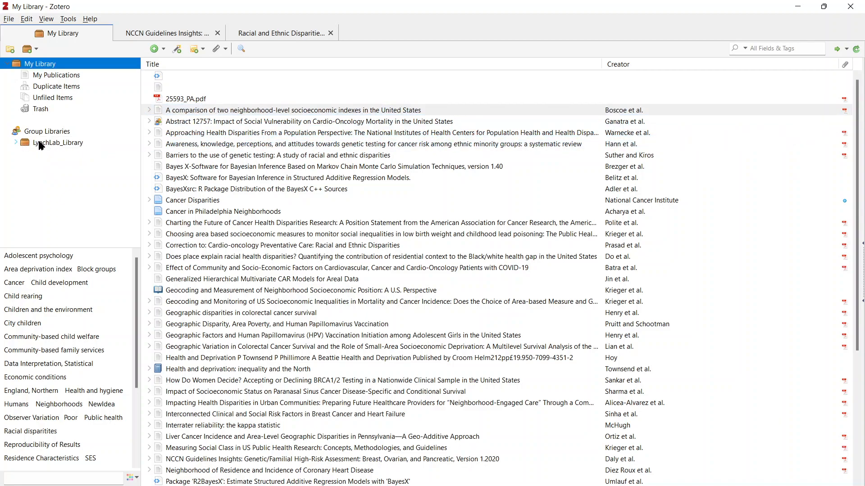
click(35, 145)
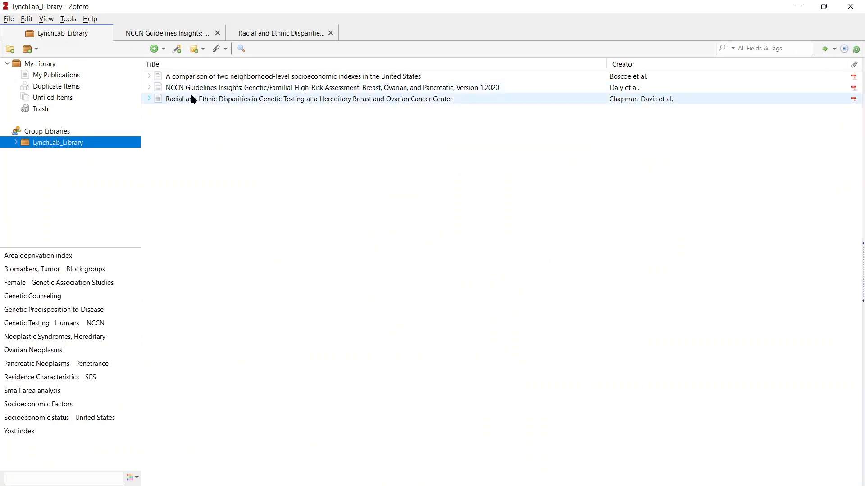
- Examine the notes and attachments under the Racial and Ethnic Disparities article and the copied neighborhood-level socioeconomic indexes article
click(149, 99)
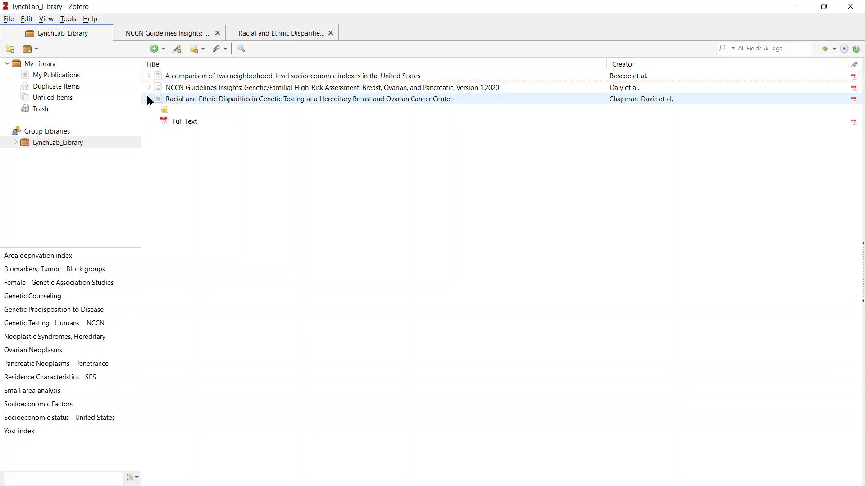
click(149, 99)
click(149, 76)
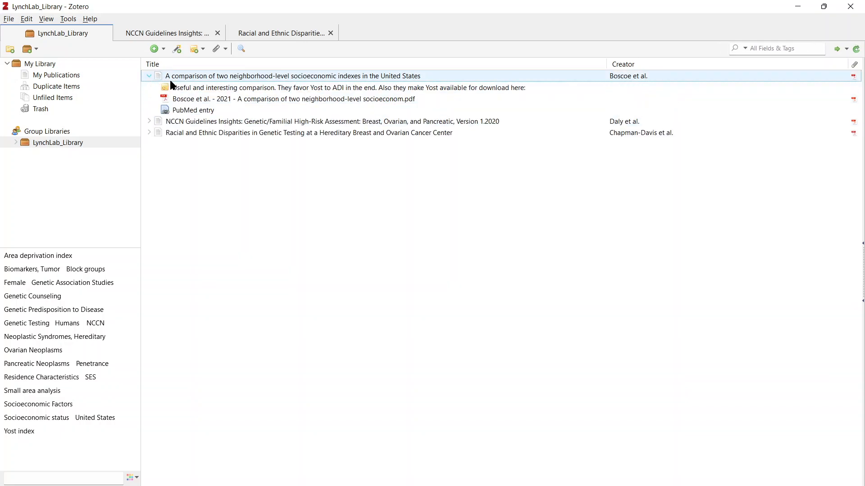
click(178, 88)
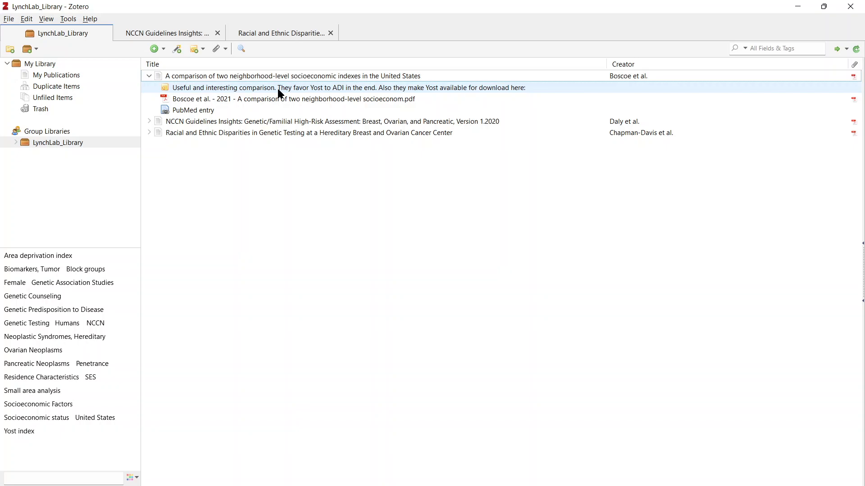
click(149, 75)
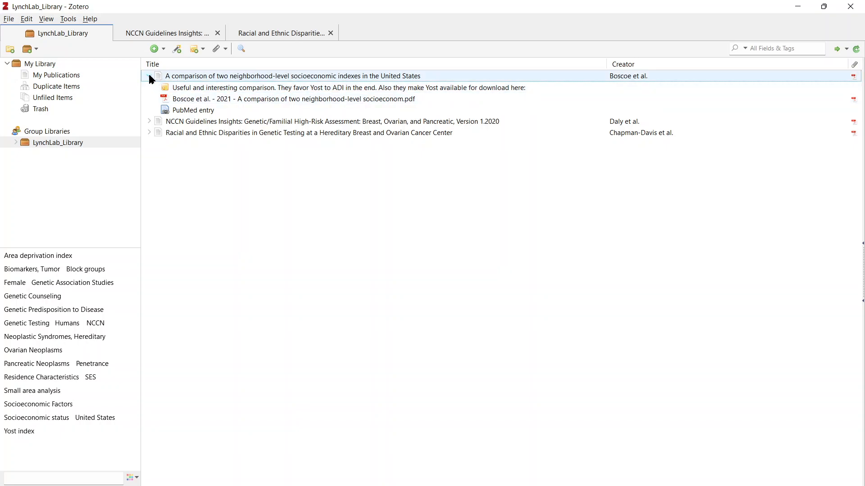
click(149, 76)
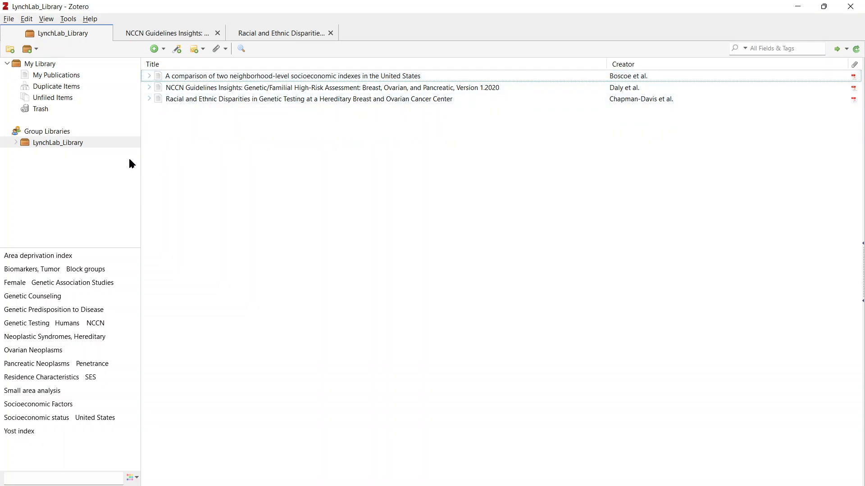
click(149, 77)
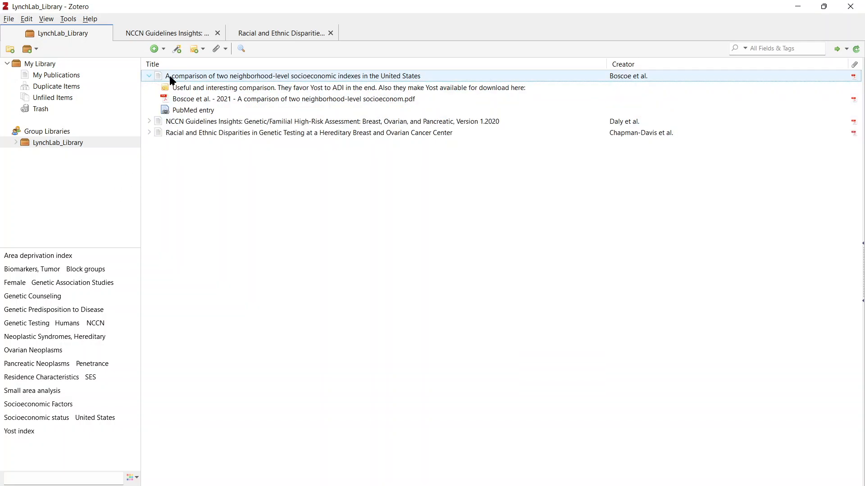
- Filter the LynchLab_Library items by the tag "Yost index"
click(23, 432)
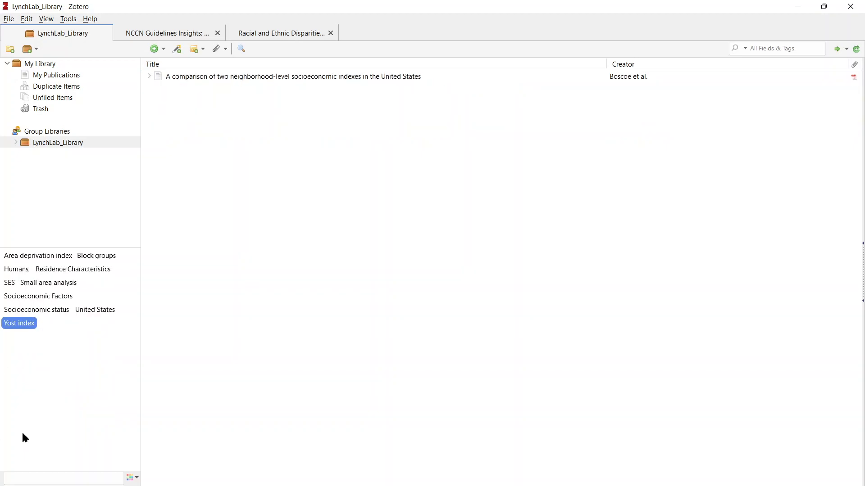
click(308, 249)
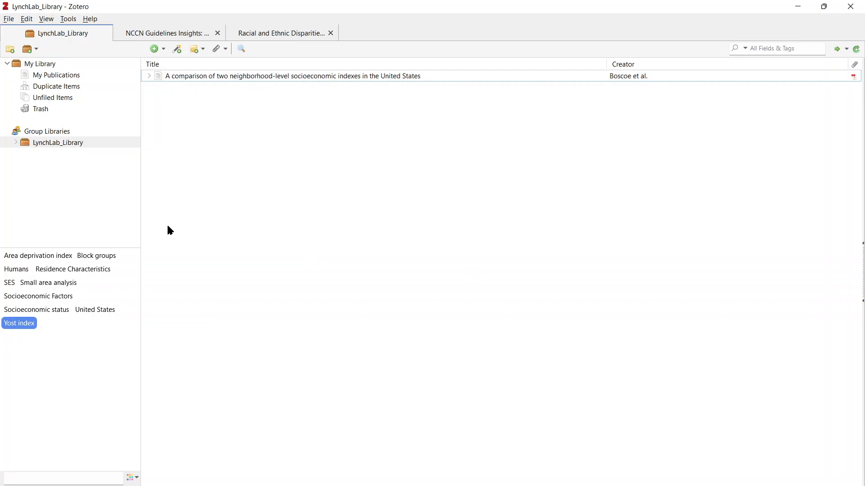